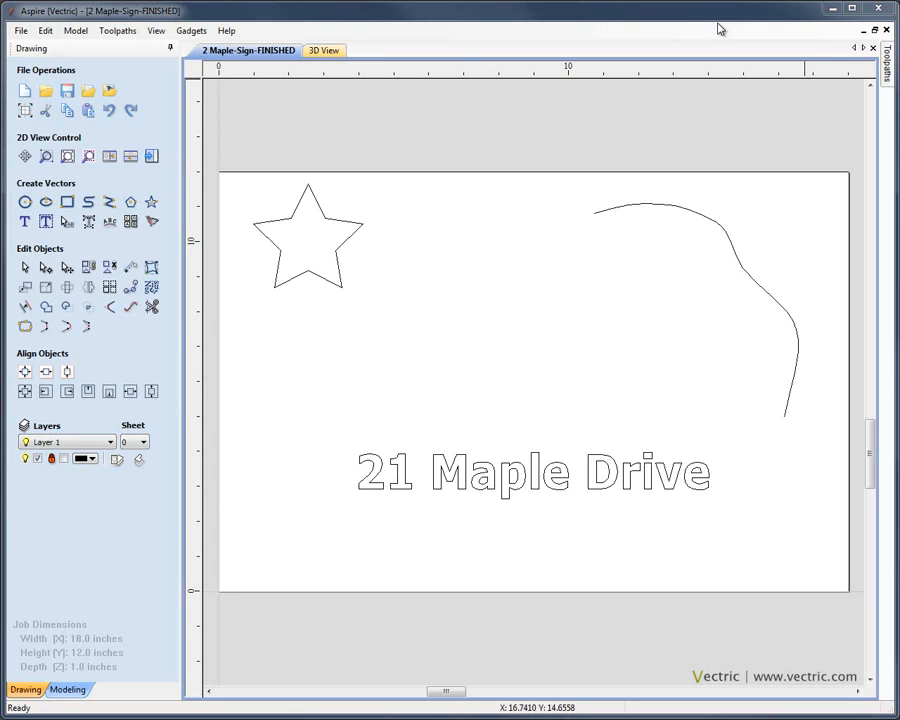
# Step: Select the open curve, the 21 Maple Drive text and the star in turn, and clear the selection
pyautogui.click(669, 209)
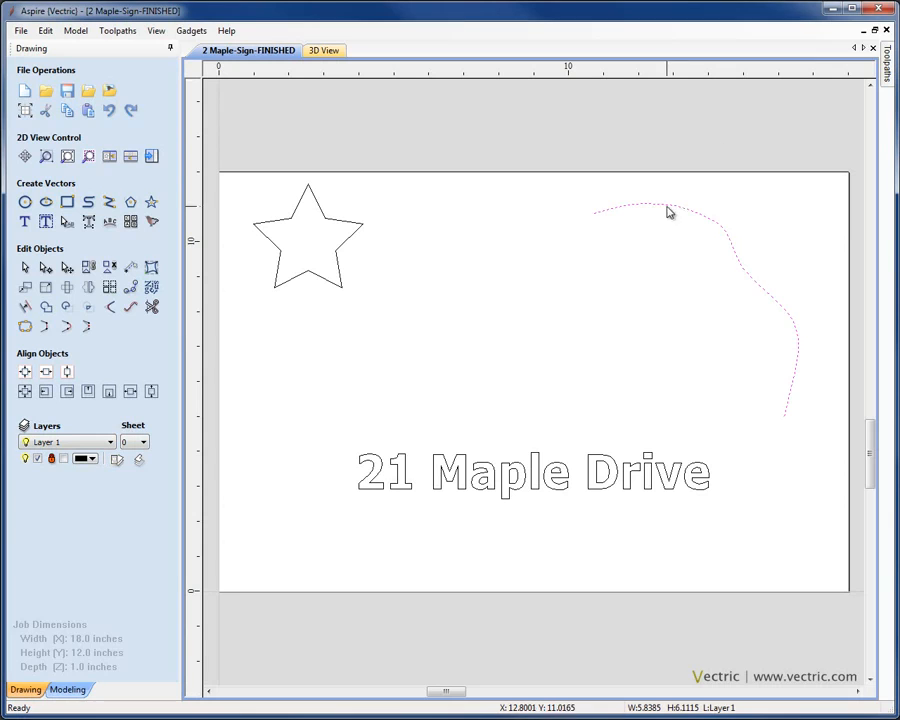
pyautogui.click(590, 477)
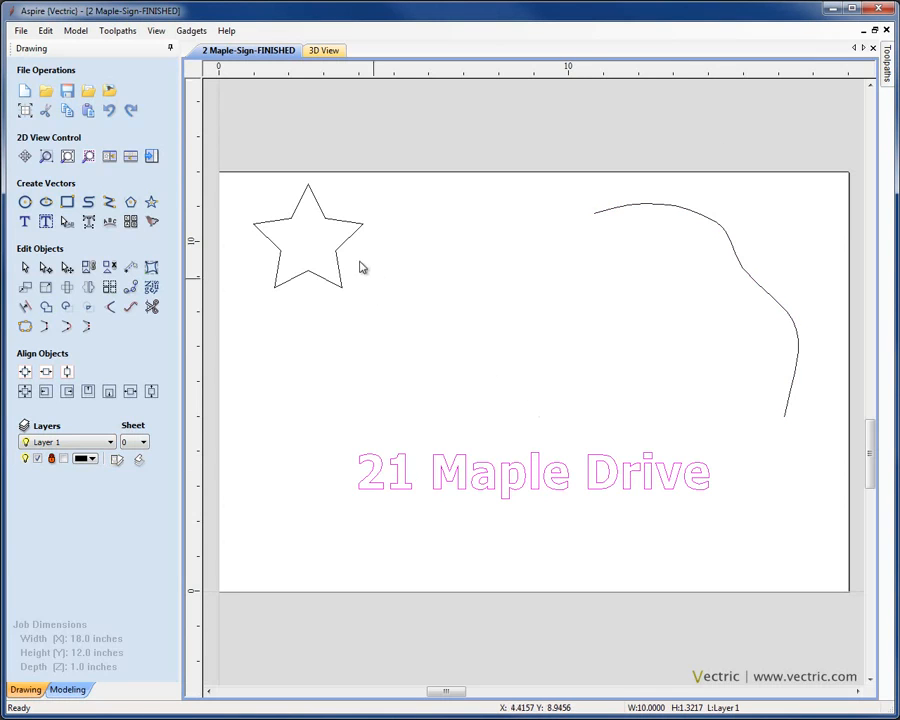
pyautogui.click(346, 253)
pyautogui.click(425, 189)
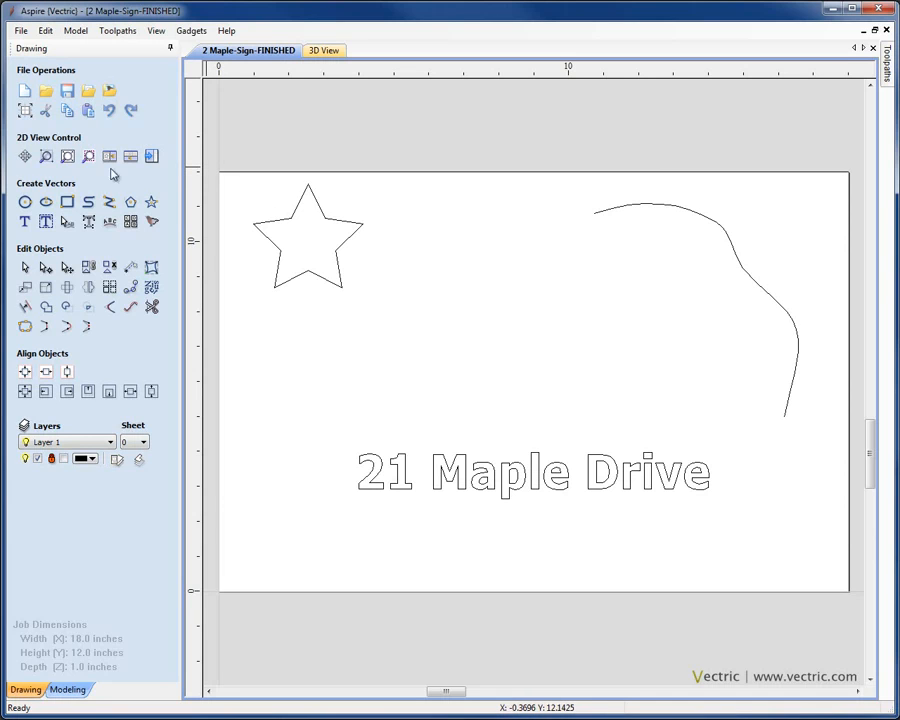
# Step: Pan the 2D view around the sign layout and fit the whole job back in the view
pyautogui.click(26, 158)
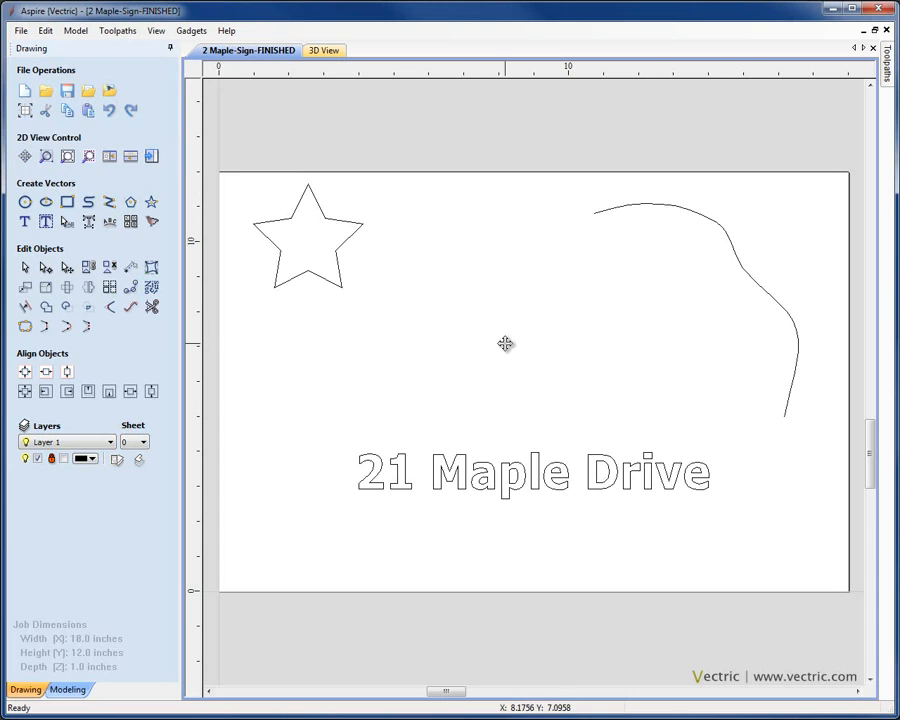
pyautogui.moveTo(546, 372)
pyautogui.mouseDown()
pyautogui.moveTo(295, 358)
pyautogui.moveTo(591, 356)
pyautogui.moveTo(673, 346)
pyautogui.mouseUp()
pyautogui.moveTo(552, 269); pyautogui.dragTo(625, 422)
pyautogui.moveTo(694, 451); pyautogui.dragTo(336, 254)
pyautogui.moveTo(535, 270); pyautogui.dragTo(485, 364)
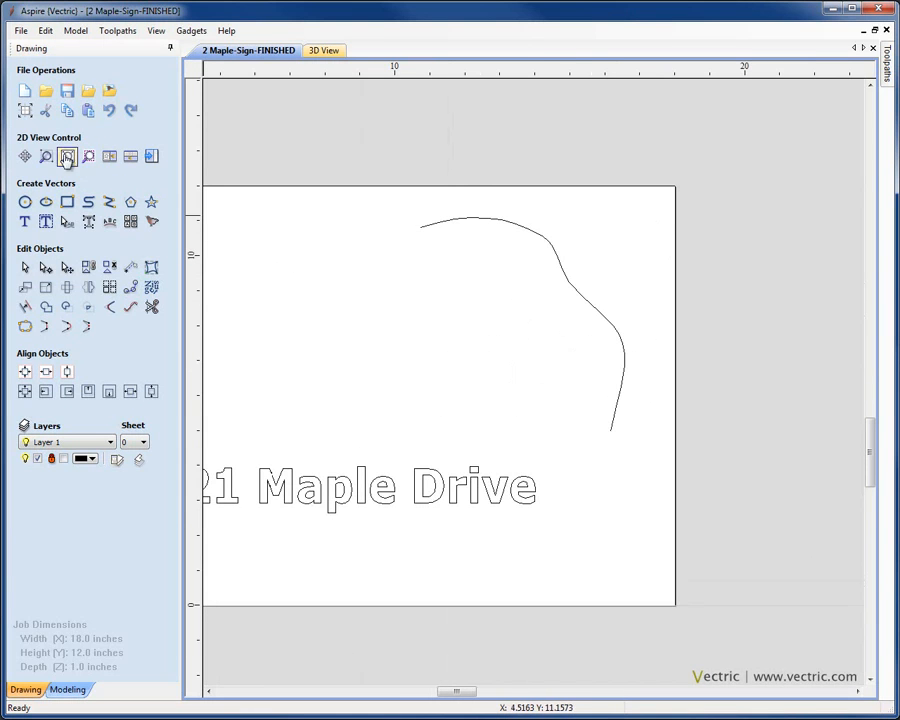
pyautogui.click(67, 159)
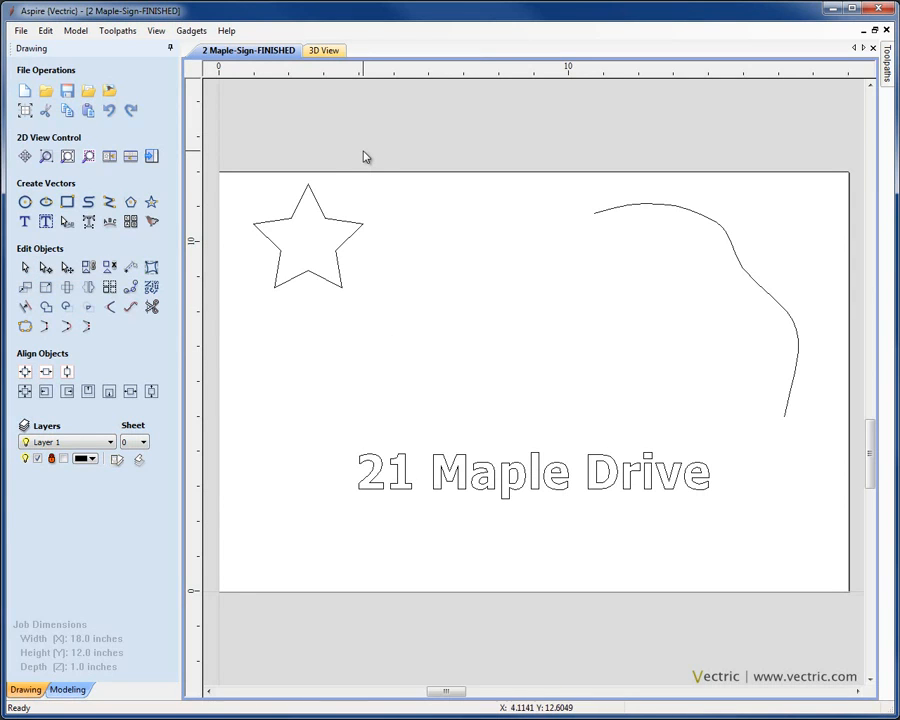
# Step: Zoom in on the 21 Maple Drive text with a box zoom, restore the full view and return to selection mode
pyautogui.click(45, 157)
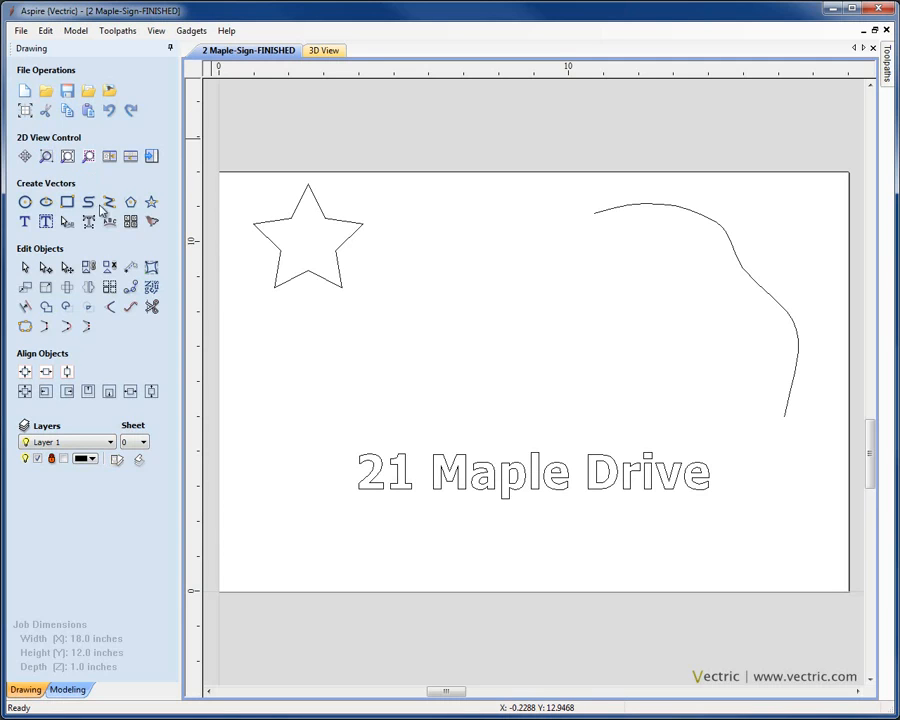
pyautogui.moveTo(350, 428); pyautogui.dragTo(727, 535)
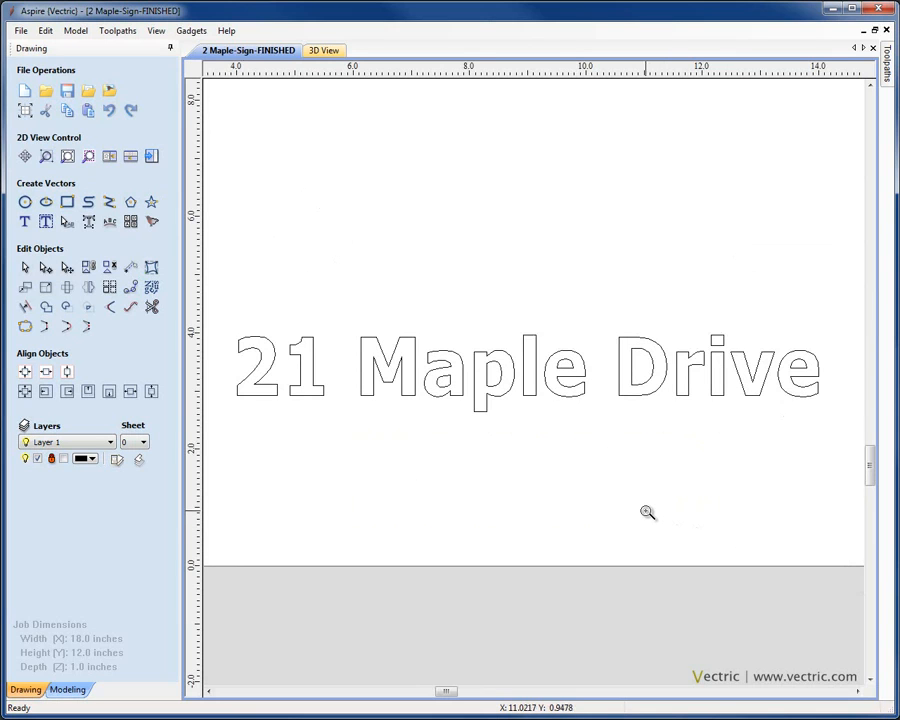
pyautogui.rightClick(478, 408)
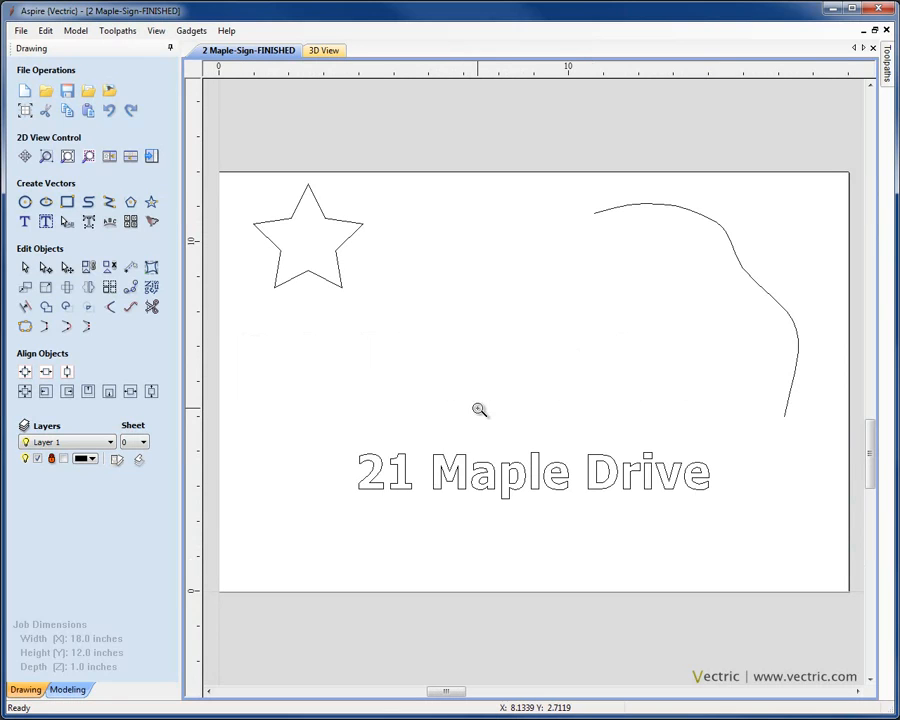
pyautogui.click(25, 268)
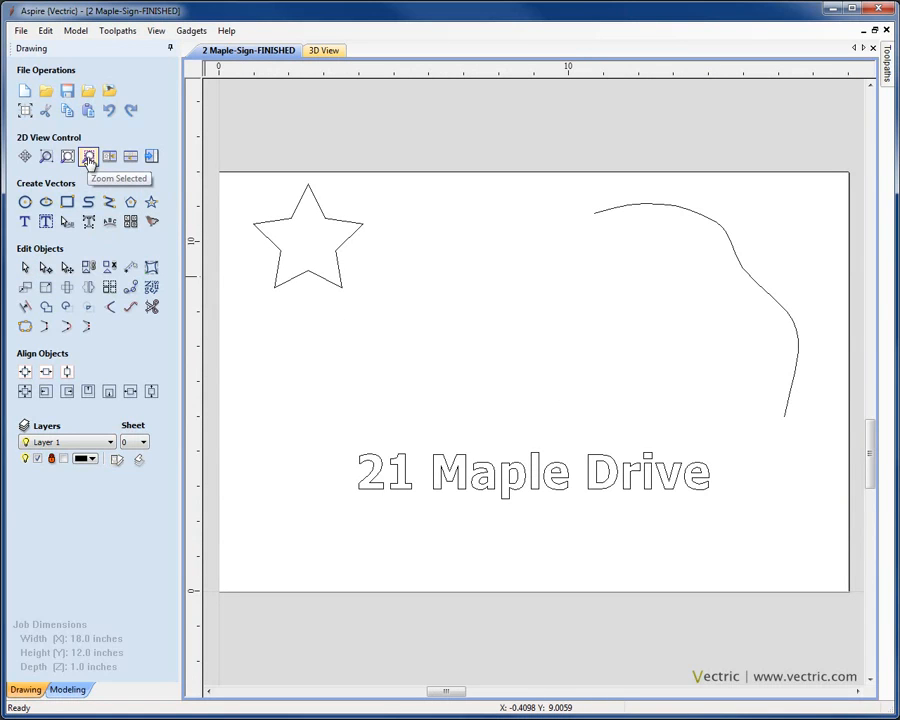
# Step: Zoom to the selected star, fit the whole job back in the view and deselect the star
pyautogui.click(287, 225)
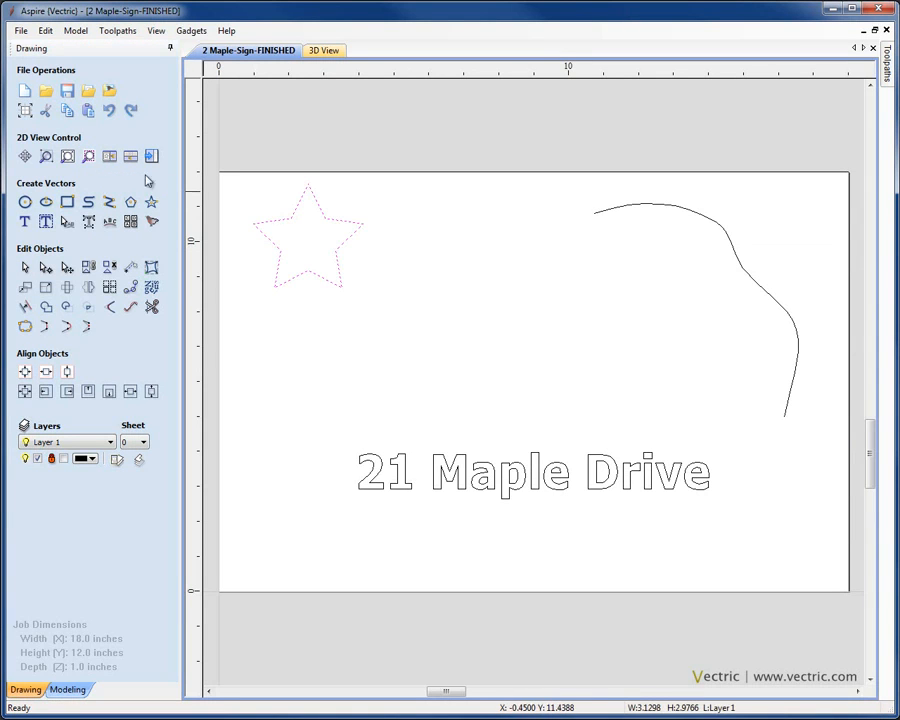
pyautogui.click(89, 158)
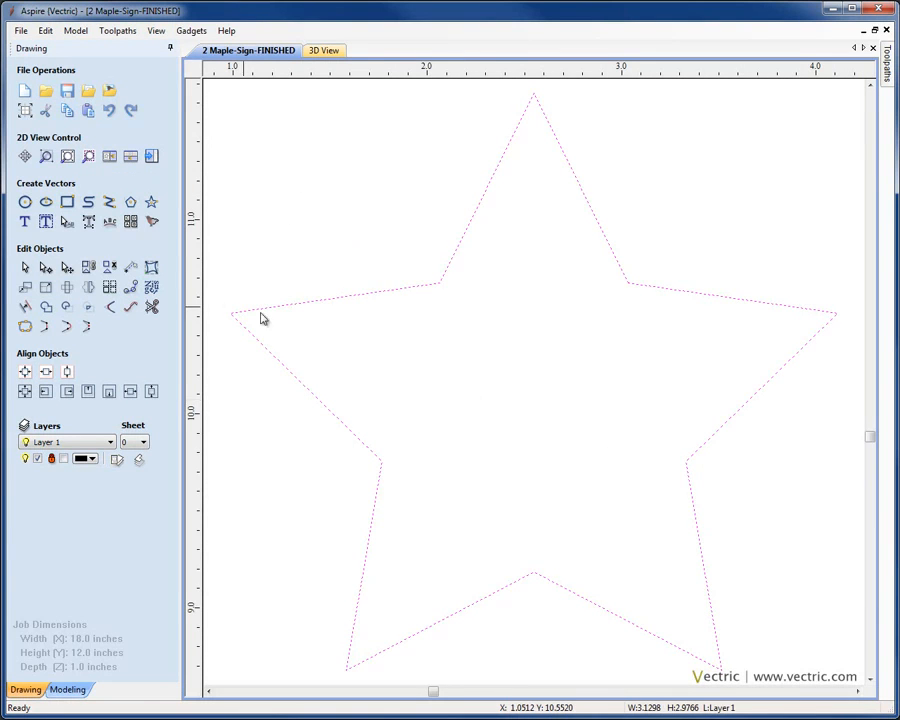
pyautogui.click(68, 159)
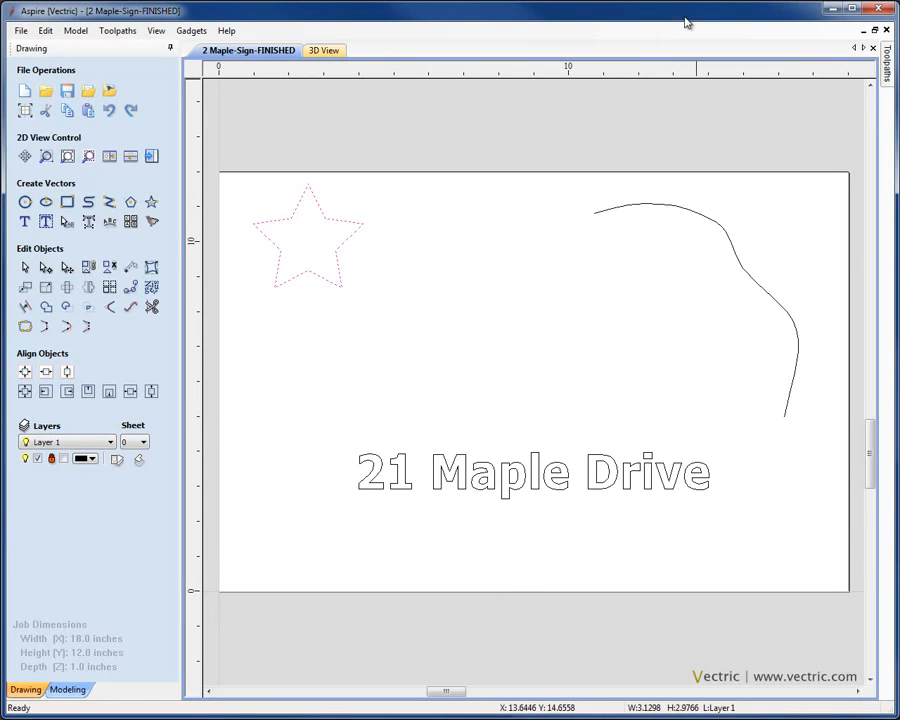
pyautogui.click(45, 156)
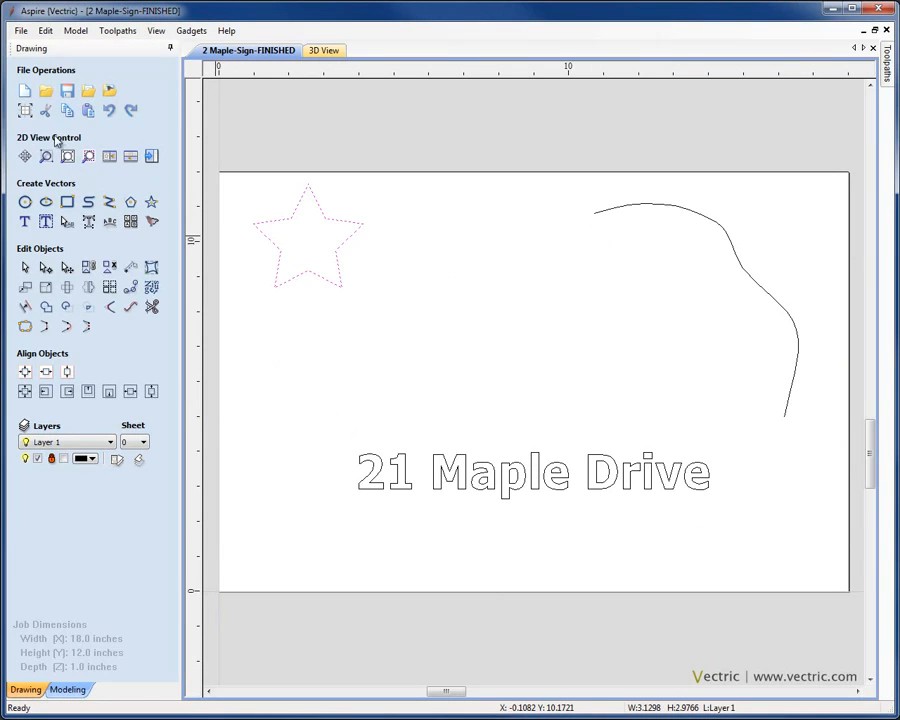
pyautogui.click(389, 313)
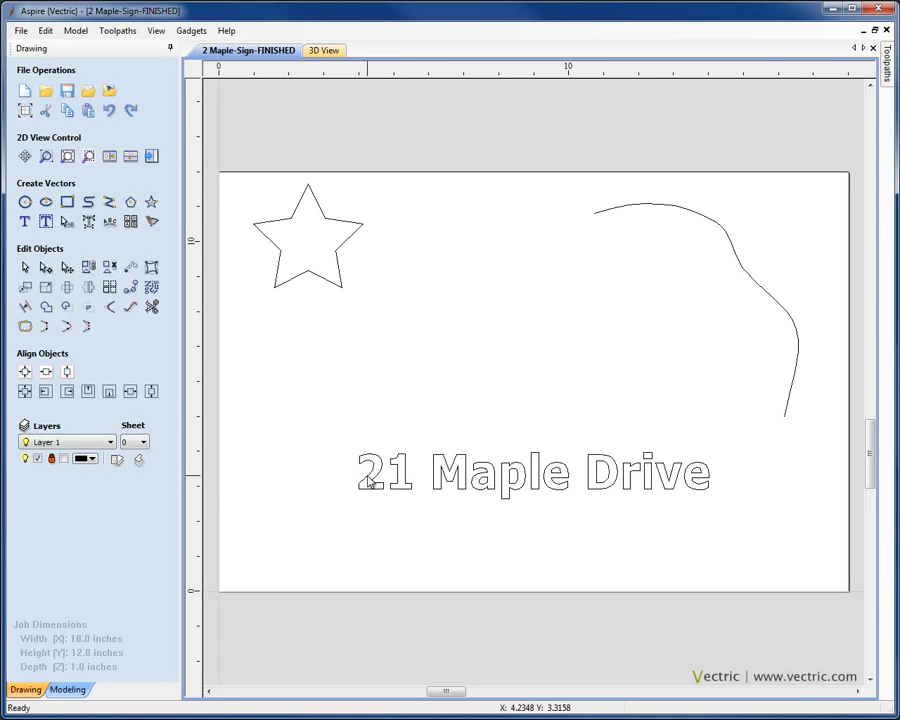
# Step: Zoom in on the number 21 for a close look and zoom back out to the whole layout
pyautogui.scroll(3, 368, 478)
pyautogui.scroll(3, 368, 478)
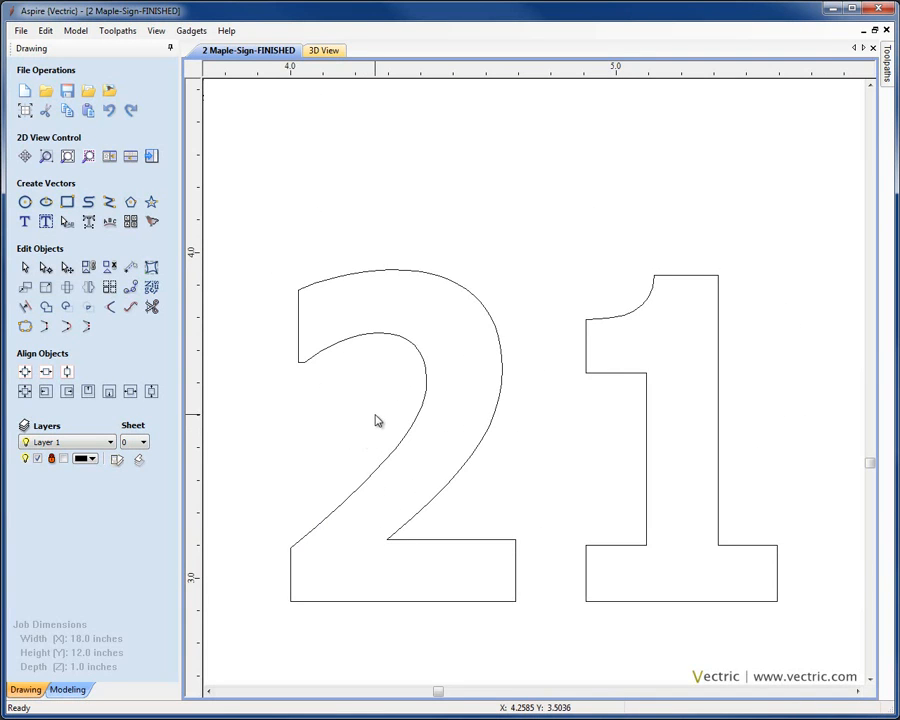
pyautogui.scroll(-5, 377, 420)
pyautogui.scroll(1, 372, 420)
pyautogui.scroll(-1, 370, 420)
pyautogui.scroll(1, 371, 420)
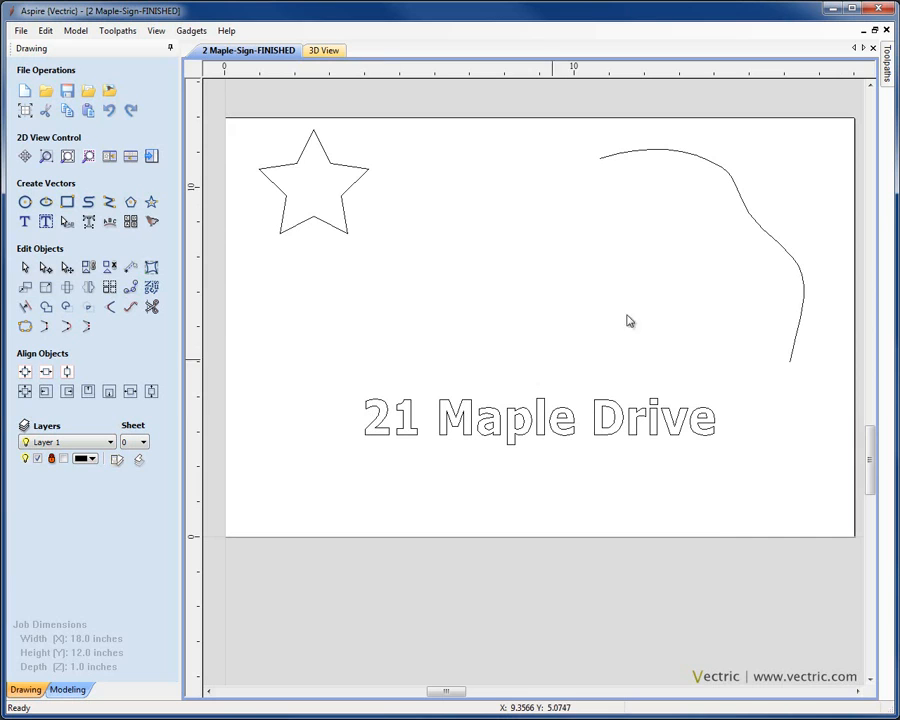
pyautogui.scroll(2, 727, 193)
pyautogui.scroll(-4, 727, 193)
# Step: Show the 2D and 3D views side by side and make the Base Dome, Border and Maple-Leaf-A components visible
pyautogui.click(108, 158)
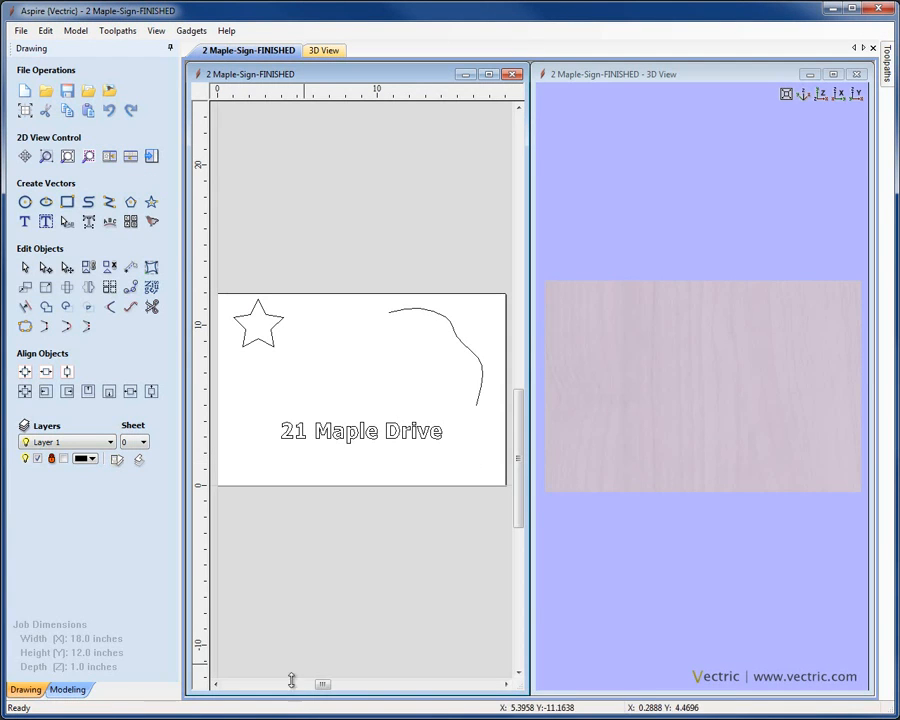
pyautogui.click(67, 690)
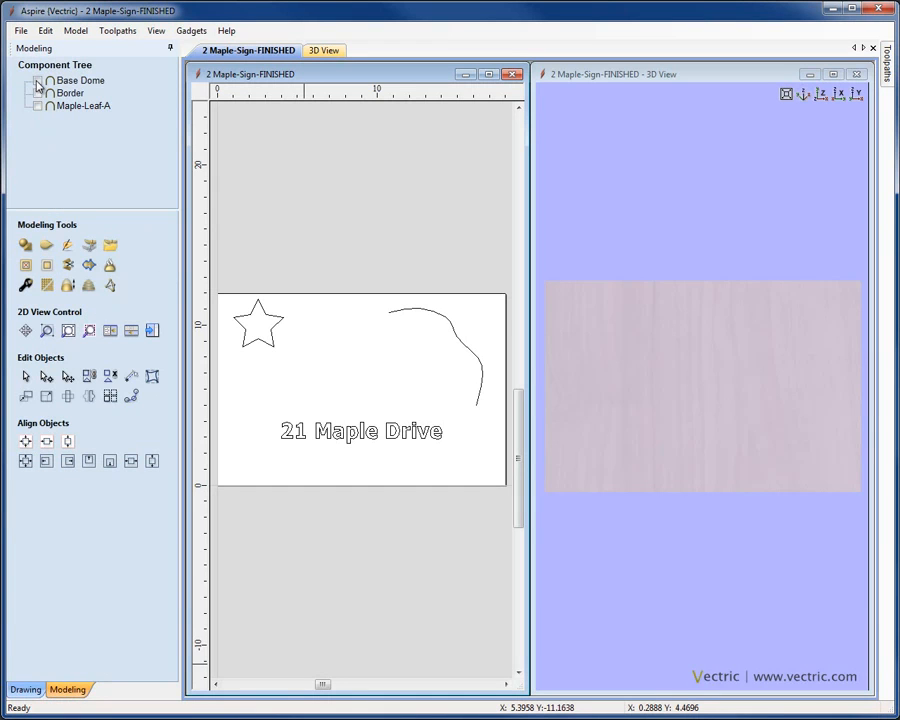
pyautogui.click(38, 81)
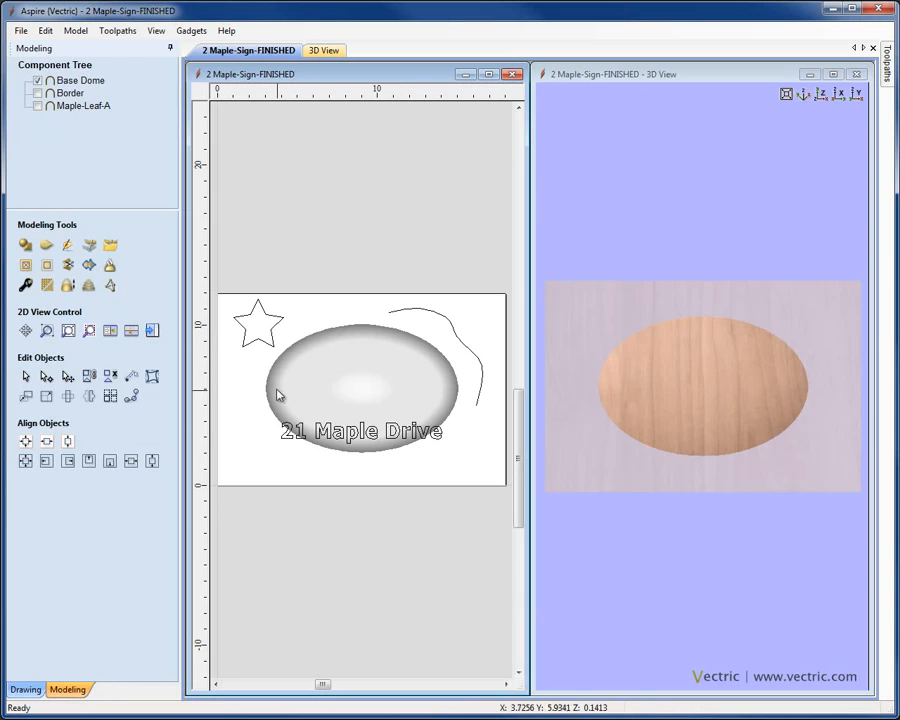
pyautogui.click(352, 394)
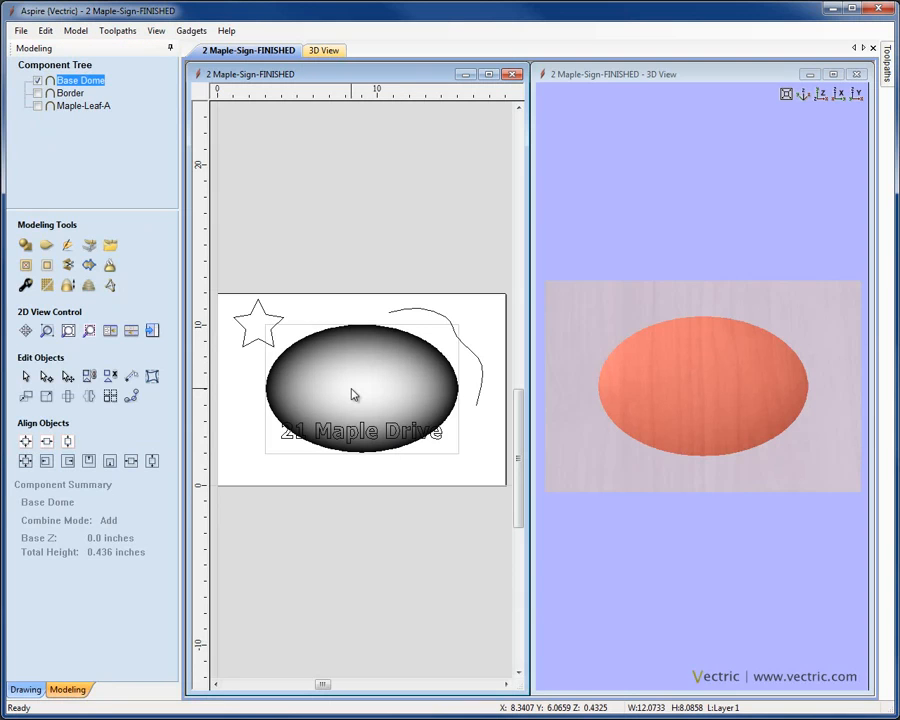
pyautogui.click(333, 301)
pyautogui.click(37, 93)
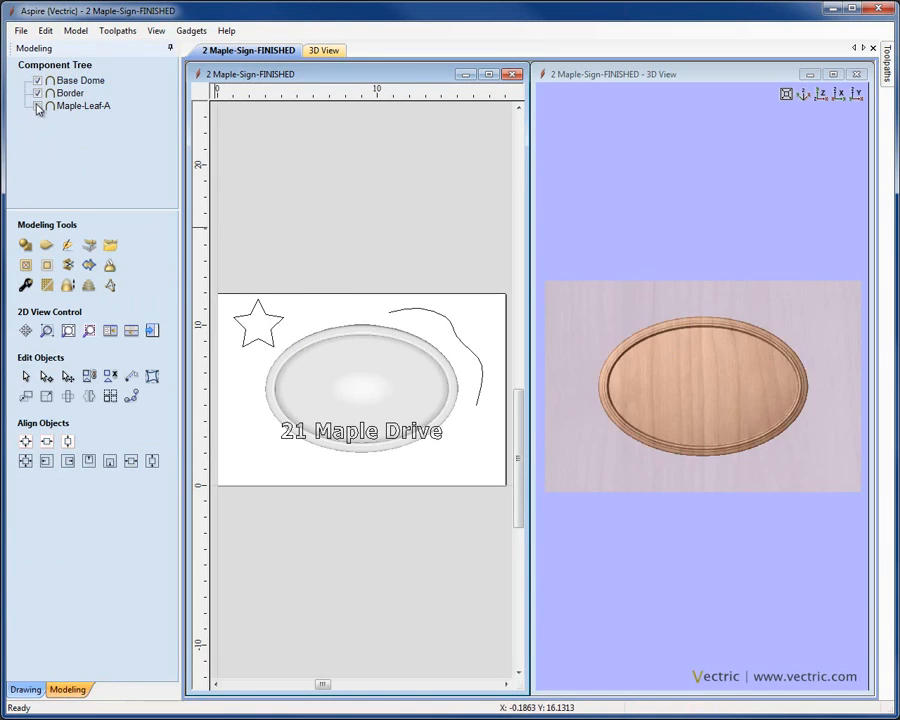
pyautogui.click(37, 106)
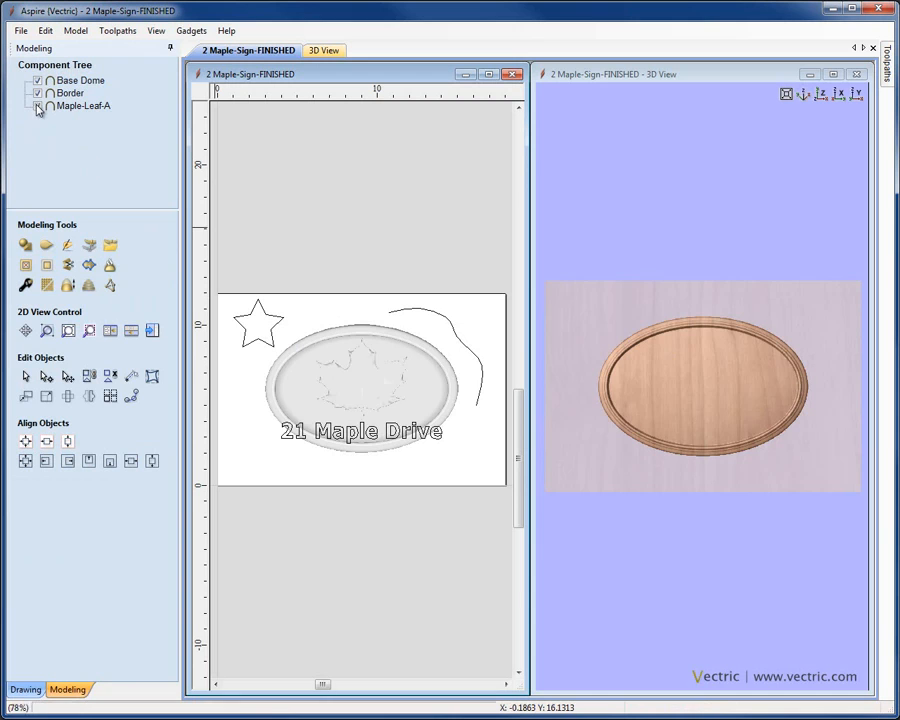
# Step: Select the maple leaf, border and base dome components in the 2D view to inspect them, and clear the selection
pyautogui.click(356, 392)
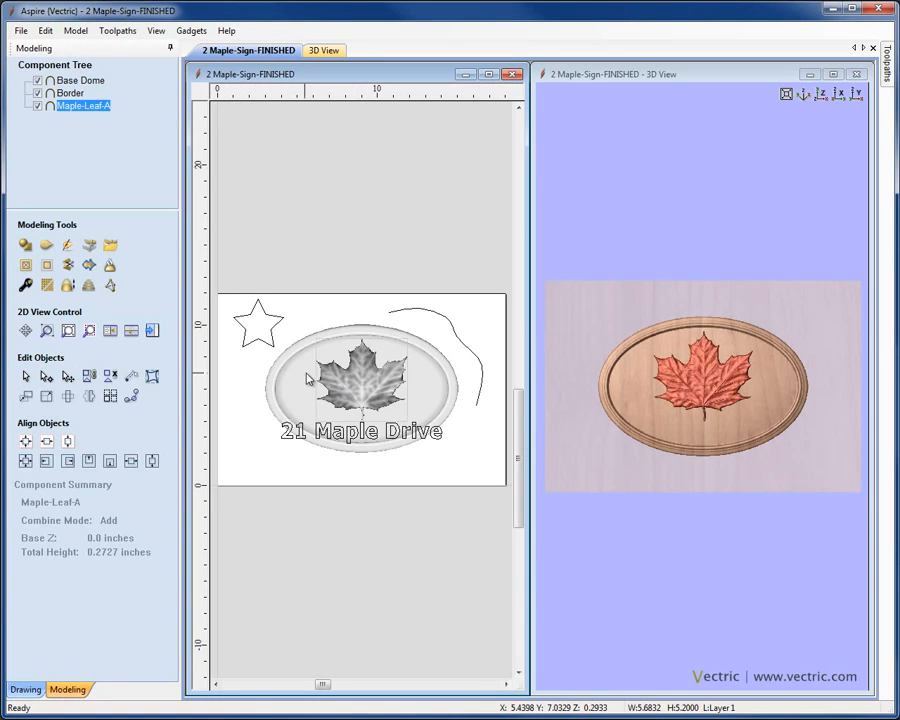
pyautogui.click(296, 358)
pyautogui.click(296, 355)
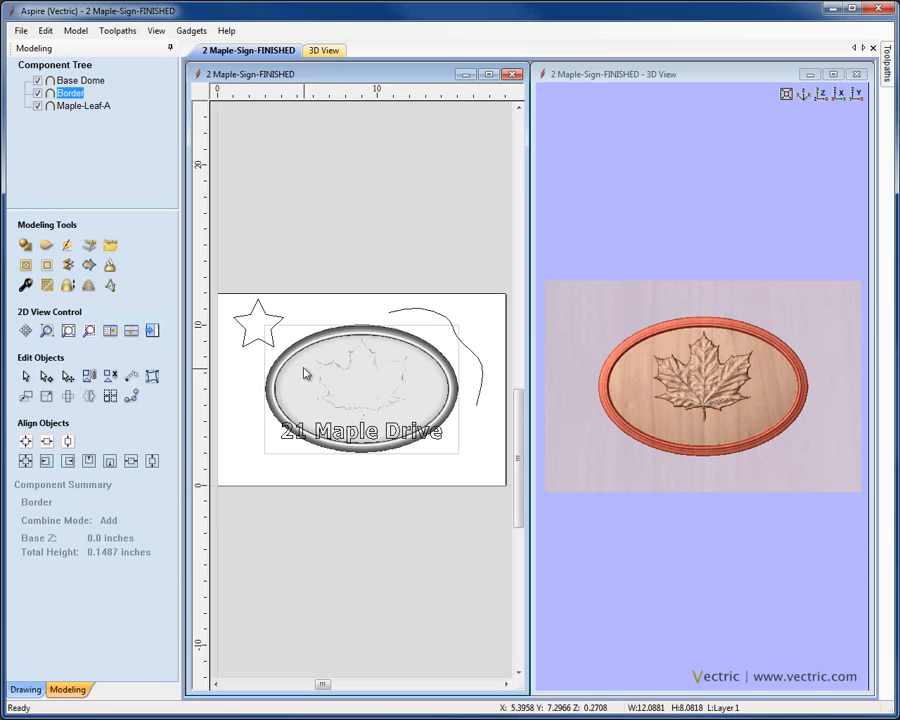
pyautogui.click(340, 360)
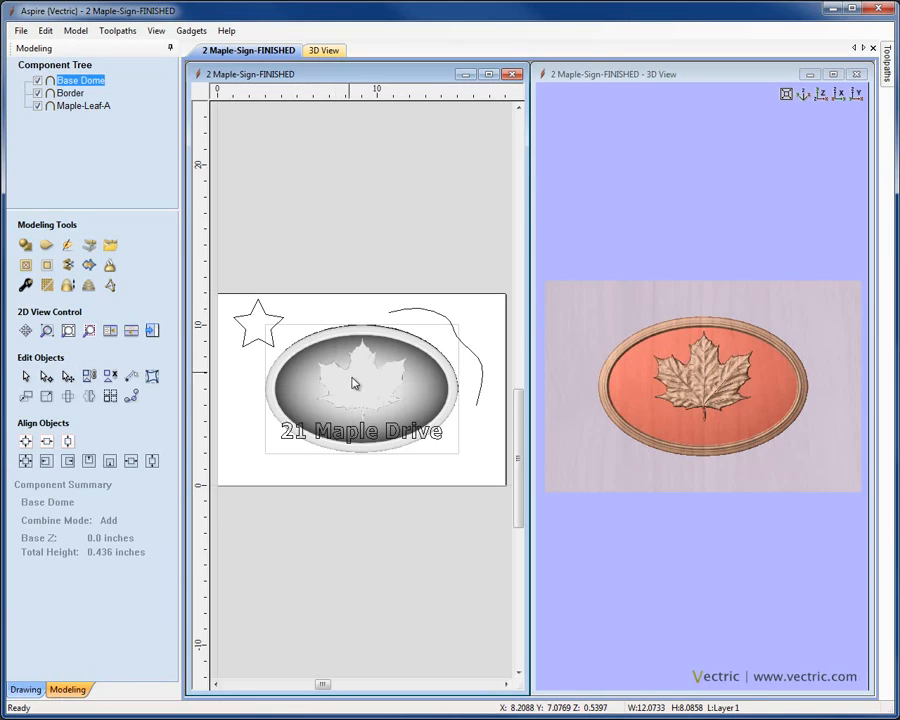
pyautogui.click(357, 388)
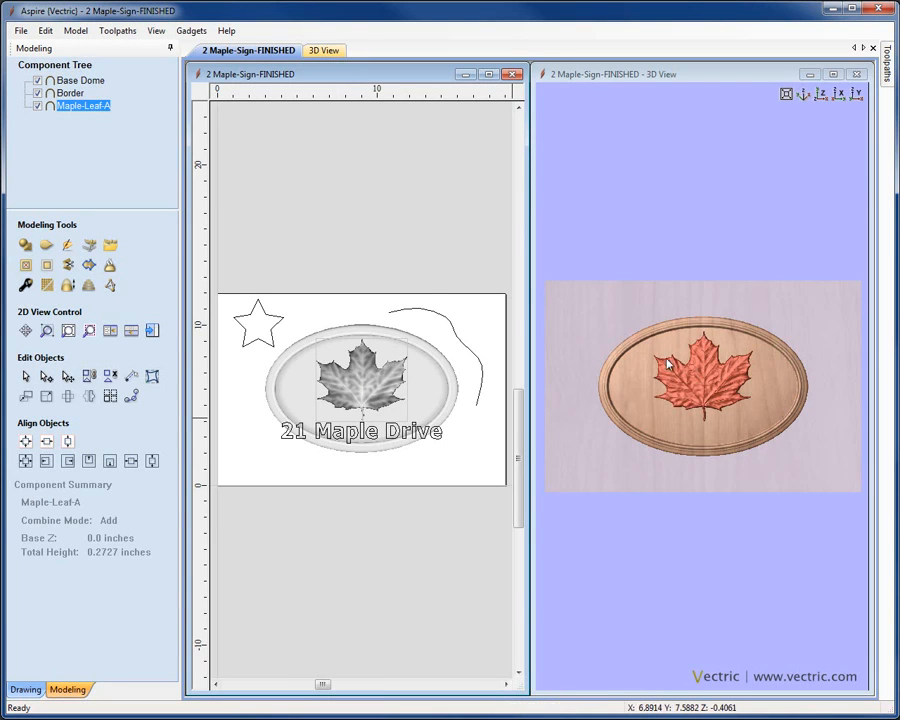
pyautogui.click(418, 285)
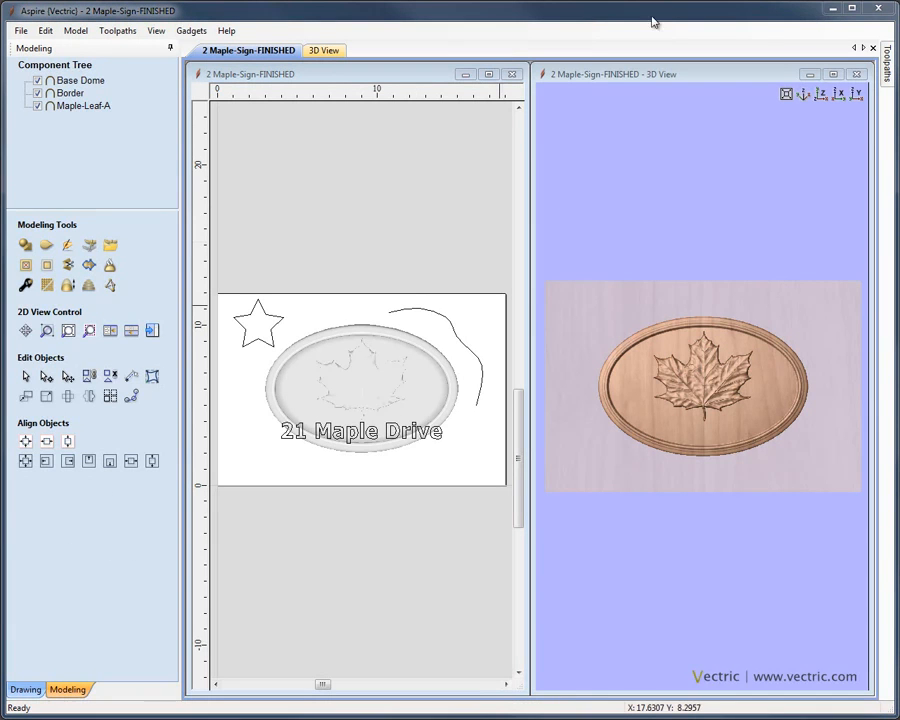
# Step: Hide the Maple-Leaf-A, Border and Base Dome components and enlarge the 2D view to full size
pyautogui.click(37, 105)
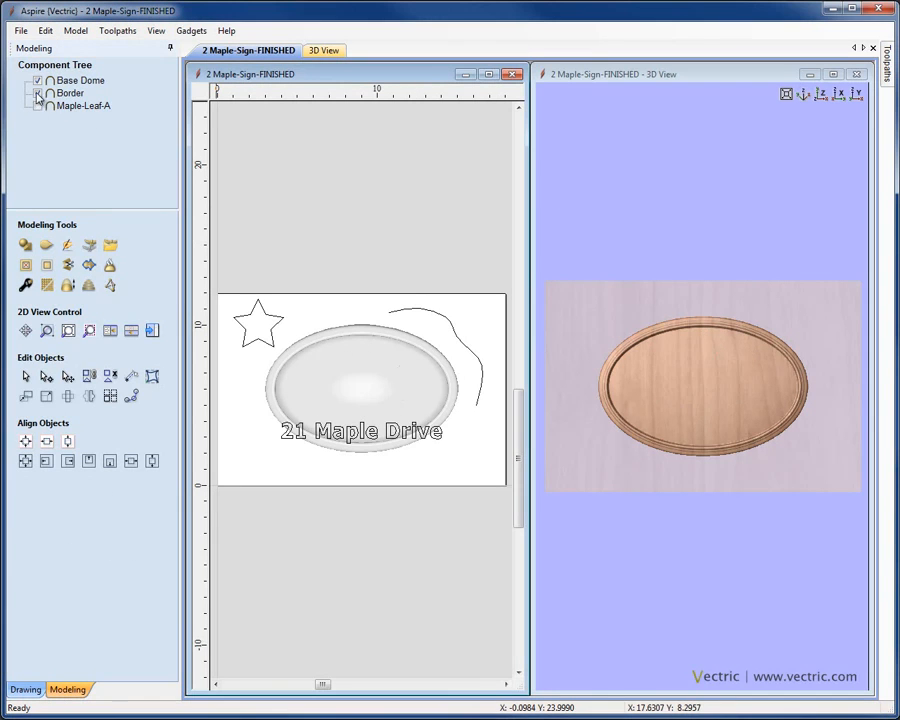
pyautogui.click(37, 92)
pyautogui.click(37, 80)
pyautogui.click(488, 75)
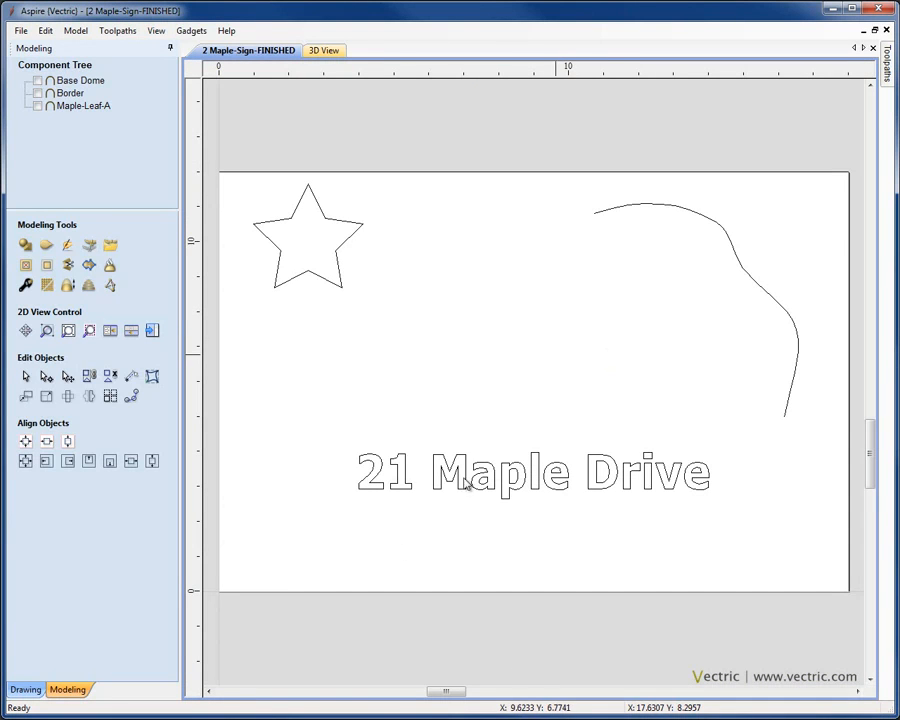
# Step: Import the Eagle.jpg bitmap into the drawing and move it up so it sits above the 21 Maple Drive text
pyautogui.click(24, 690)
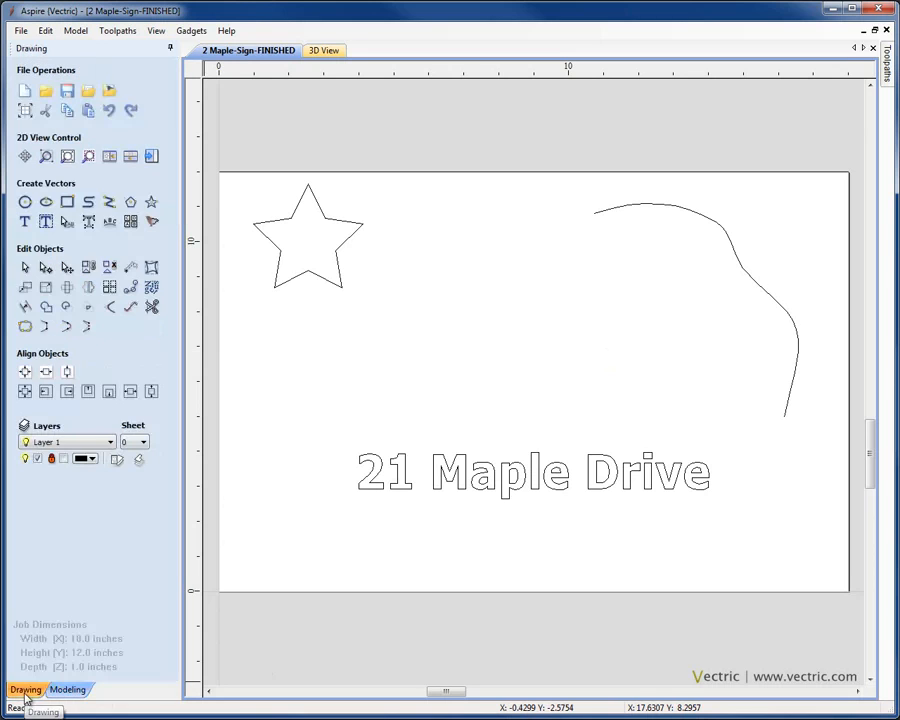
pyautogui.click(110, 92)
pyautogui.click(394, 322)
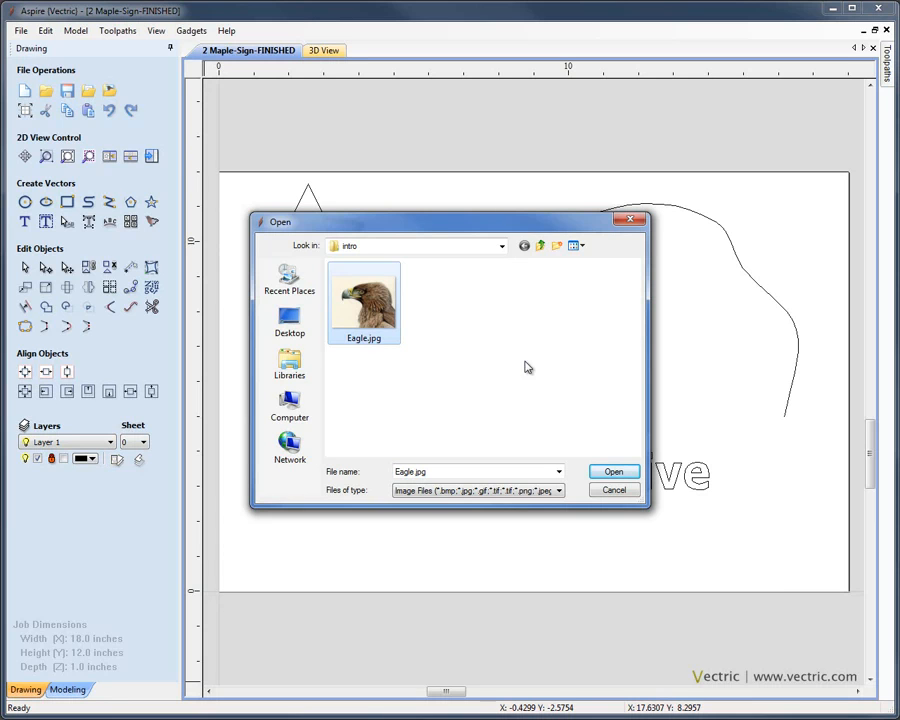
pyautogui.click(610, 472)
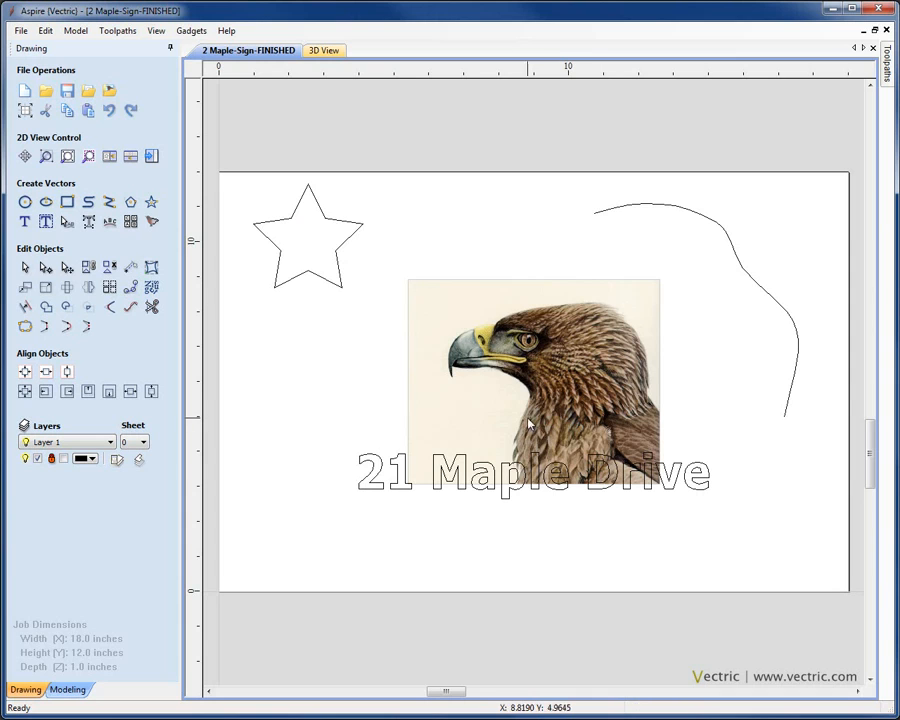
pyautogui.click(536, 434)
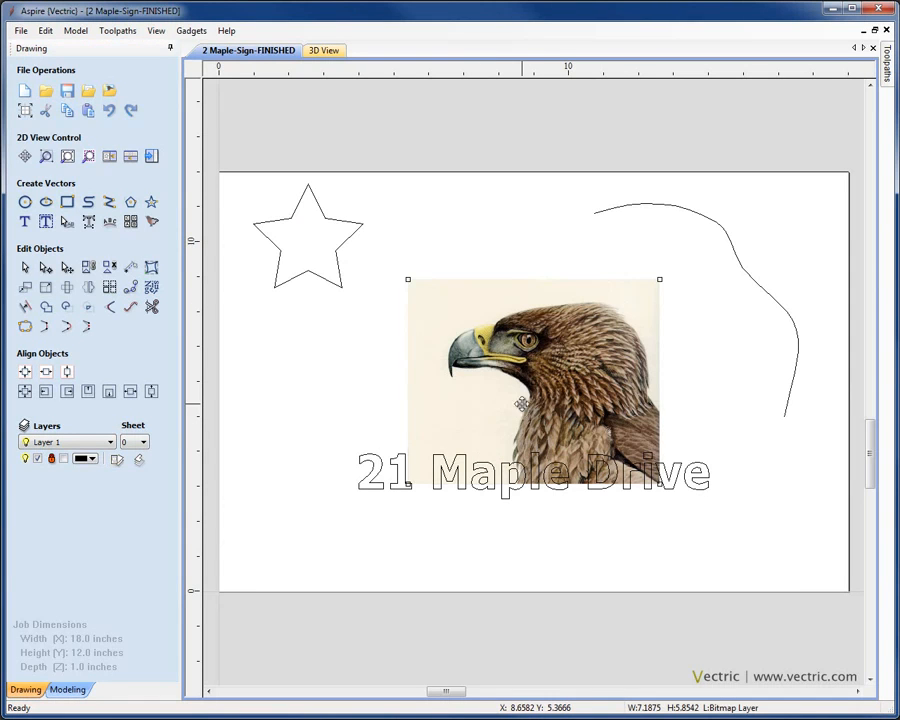
pyautogui.moveTo(550, 438); pyautogui.dragTo(536, 382)
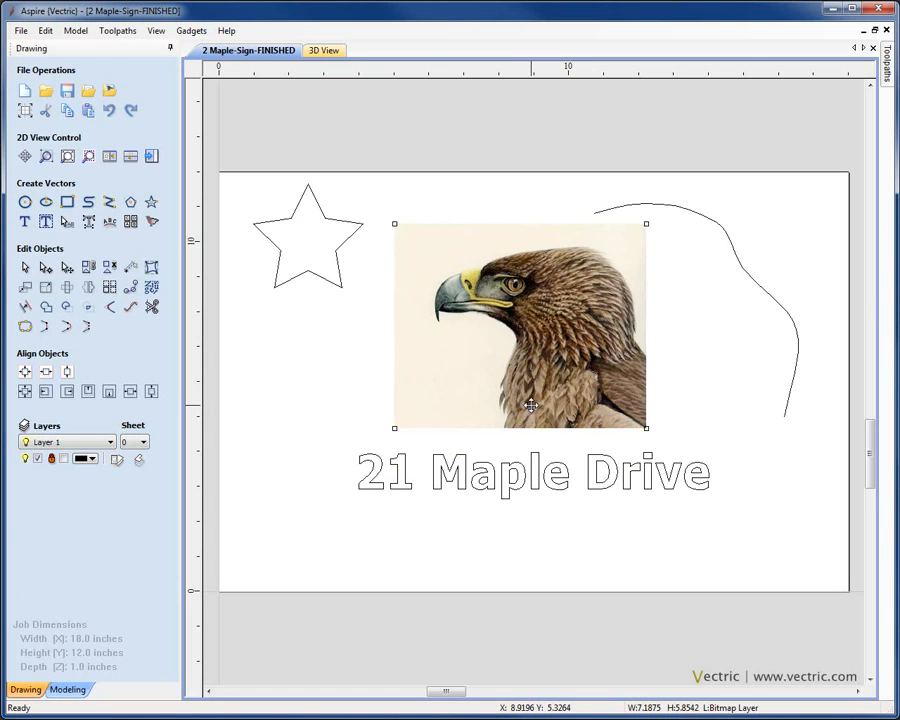
# Step: Deselect the eagle bitmap and move the star vector so it overlaps the bitmap's upper-left corner
pyautogui.click(538, 534)
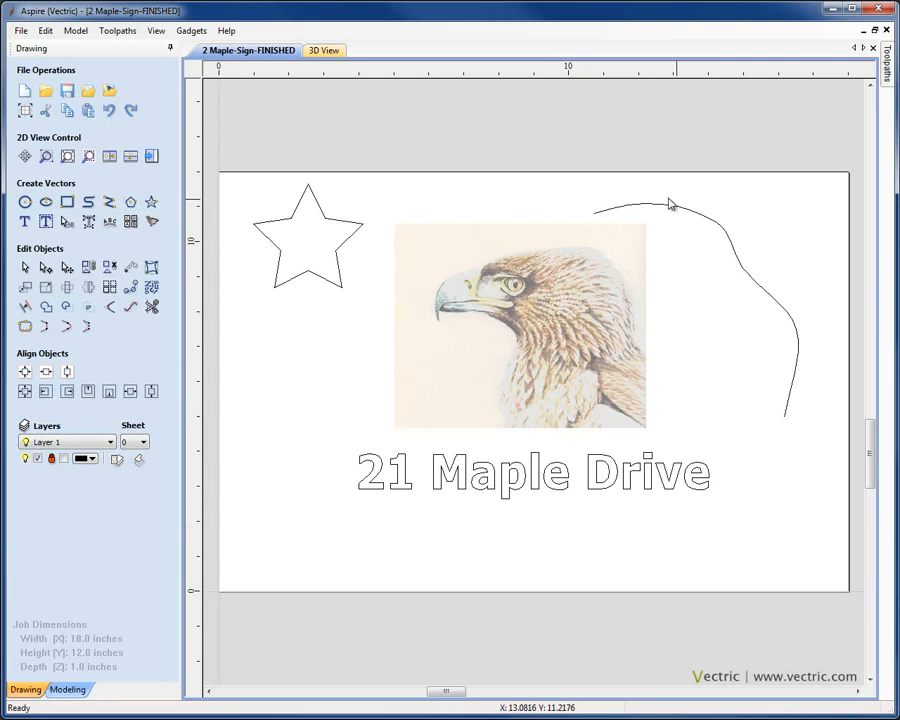
pyautogui.click(340, 270)
pyautogui.moveTo(340, 270); pyautogui.dragTo(437, 312)
pyautogui.click(330, 385)
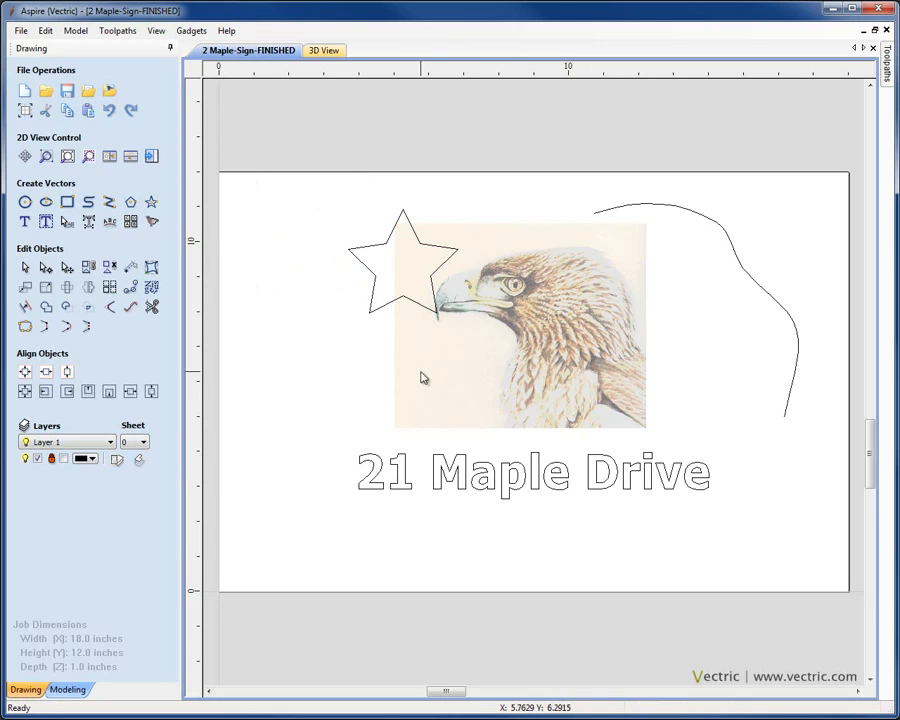
# Step: Set the fading of the non-selected eagle bitmap to 32 % in its object properties
pyautogui.click(561, 366)
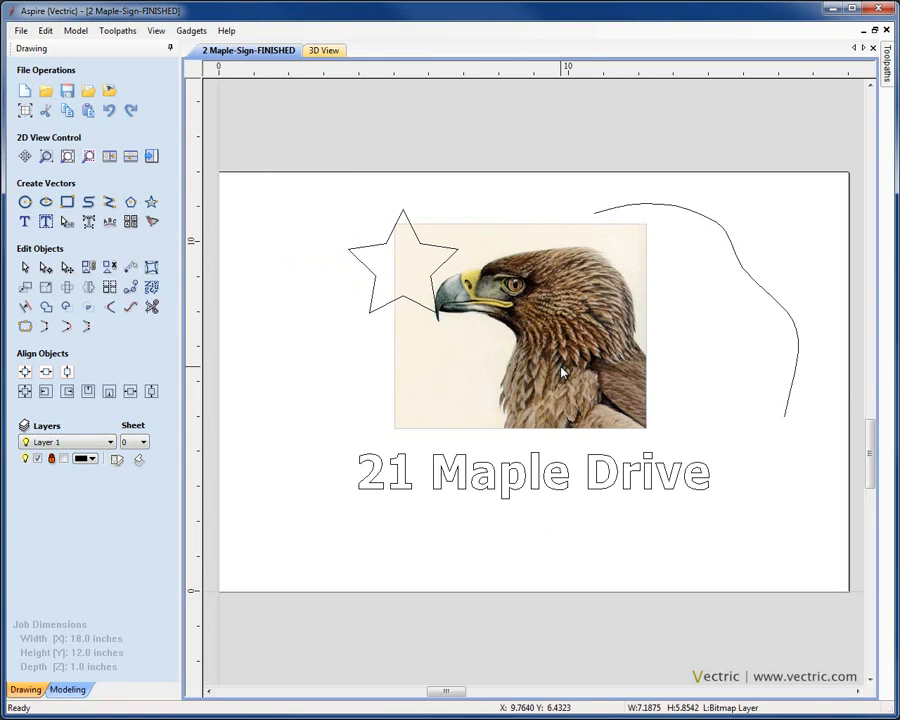
pyautogui.rightClick(562, 370)
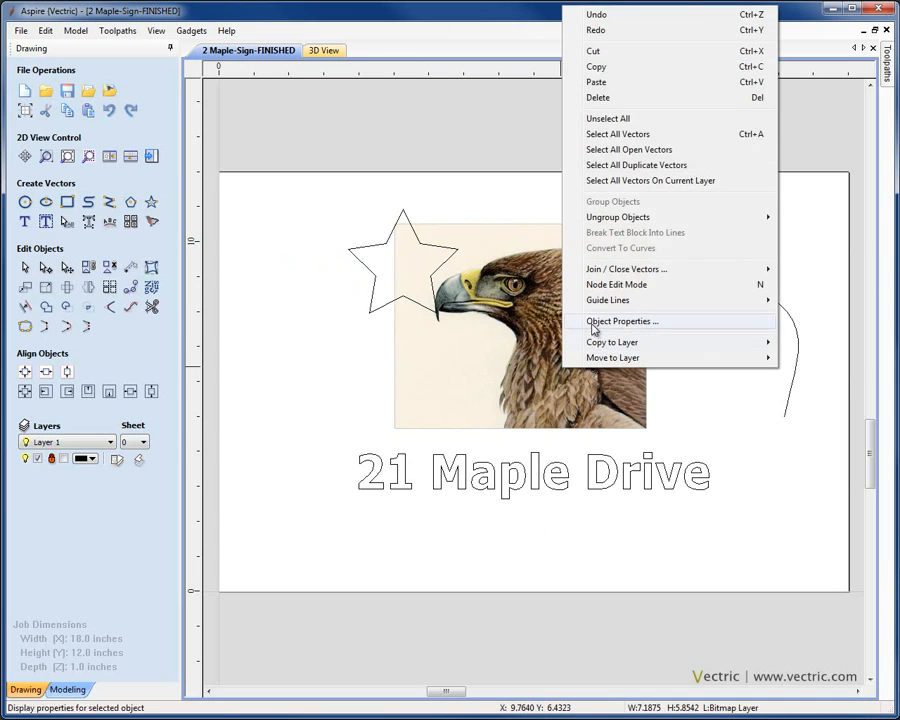
pyautogui.click(593, 322)
pyautogui.moveTo(438, 363); pyautogui.dragTo(414, 367)
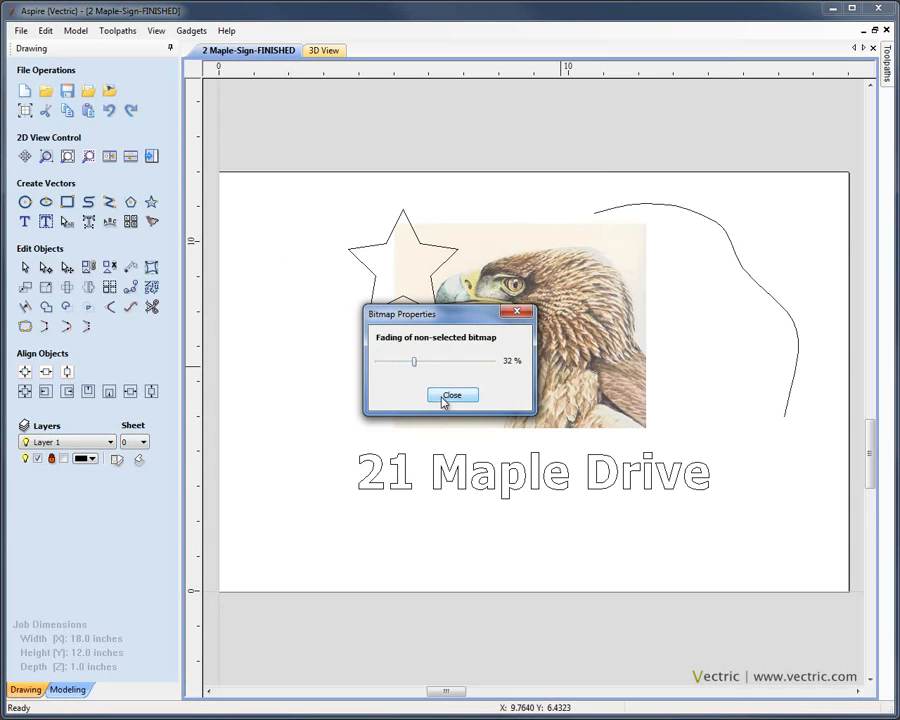
pyautogui.click(444, 396)
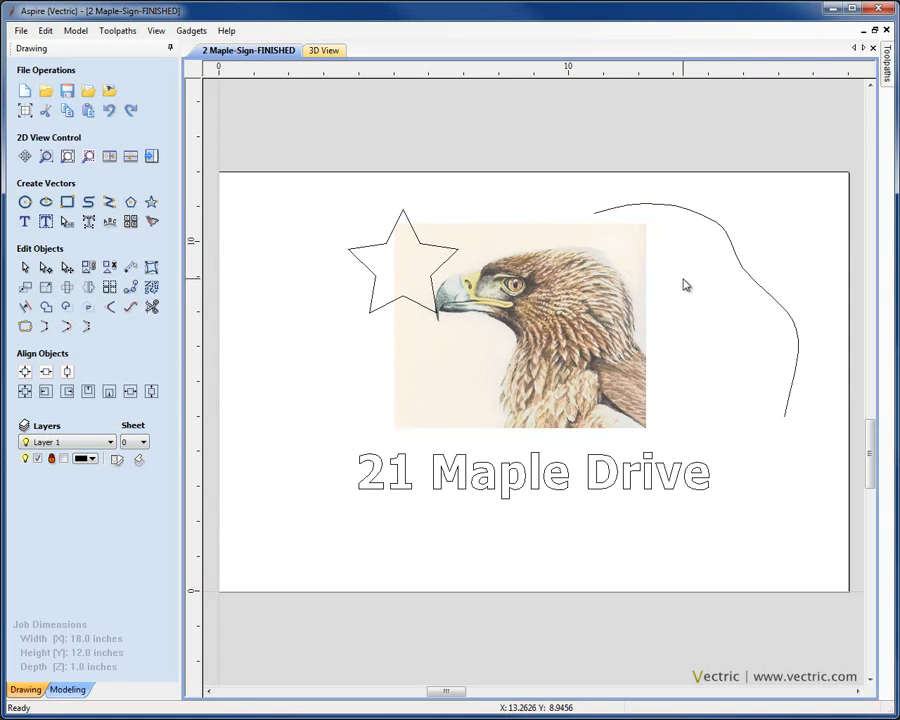
# Step: Examine the context commands offered for the eagle bitmap and for the star vector
pyautogui.click(570, 328)
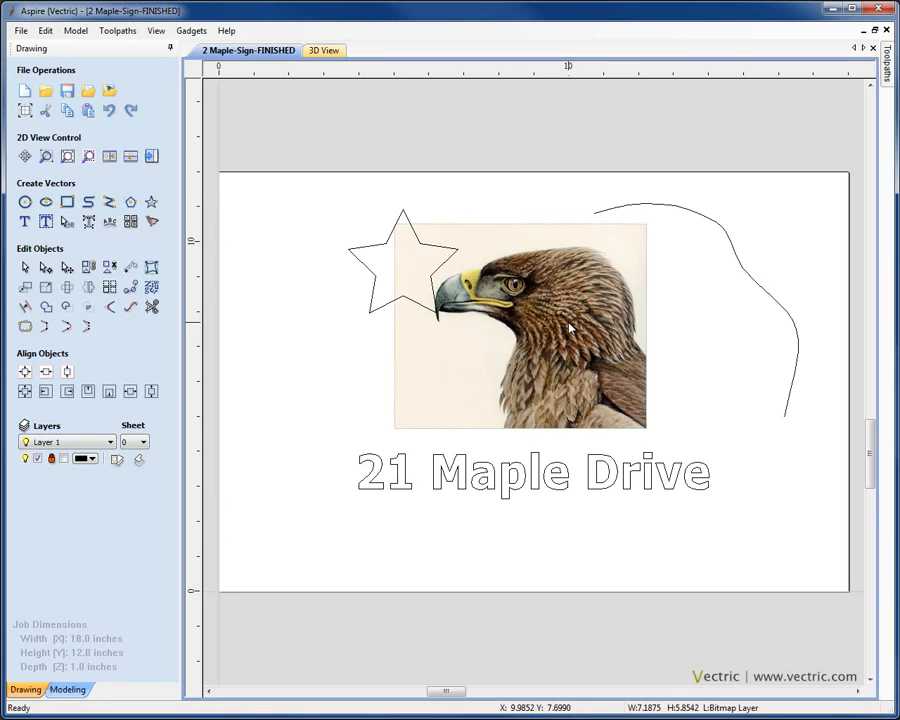
pyautogui.rightClick(570, 328)
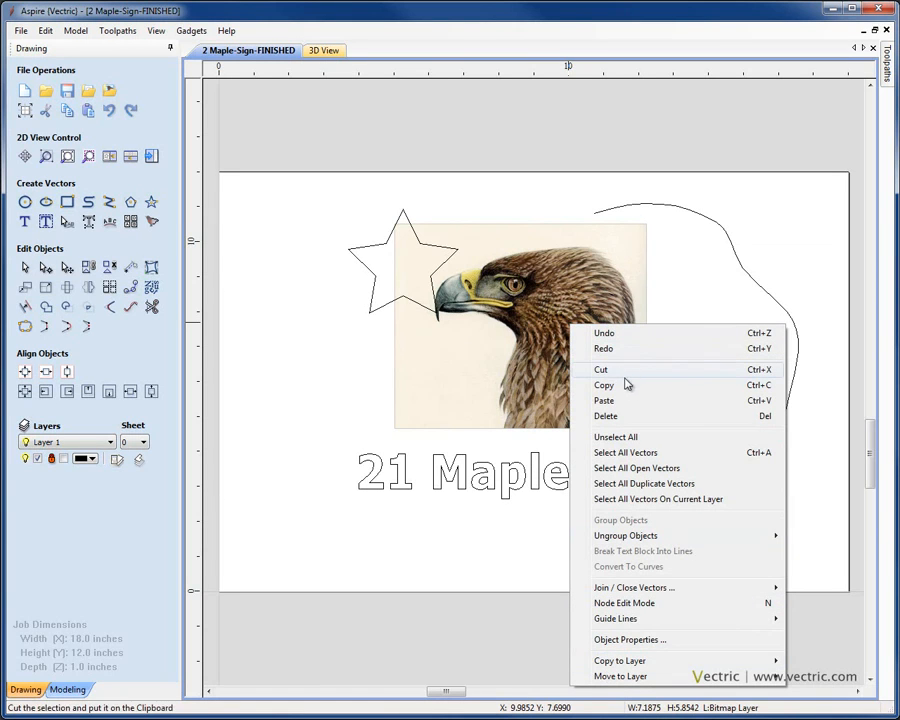
pyautogui.click(361, 432)
pyautogui.click(388, 308)
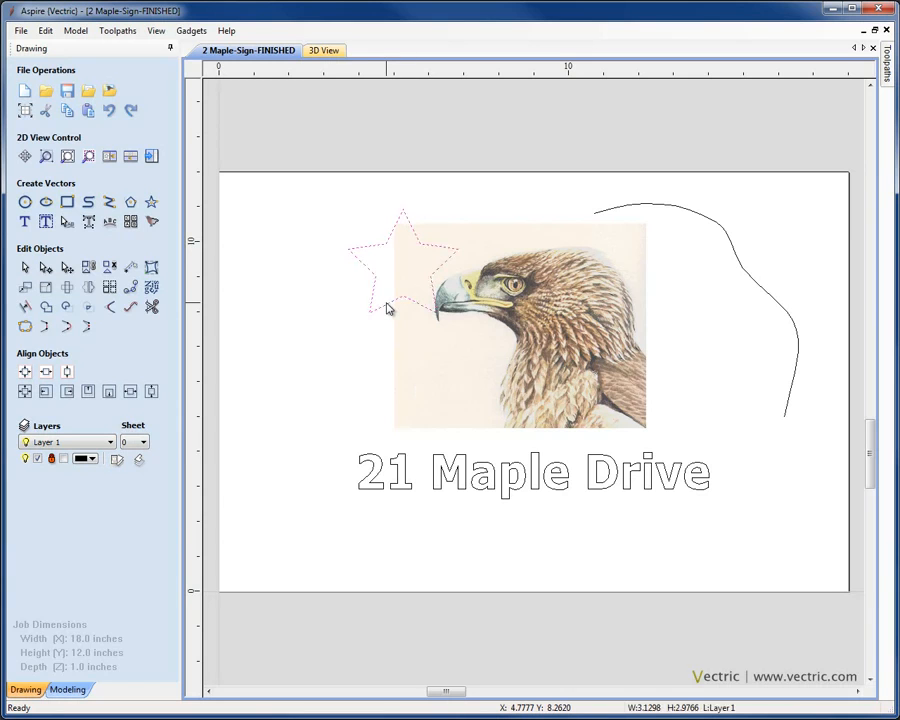
pyautogui.rightClick(388, 308)
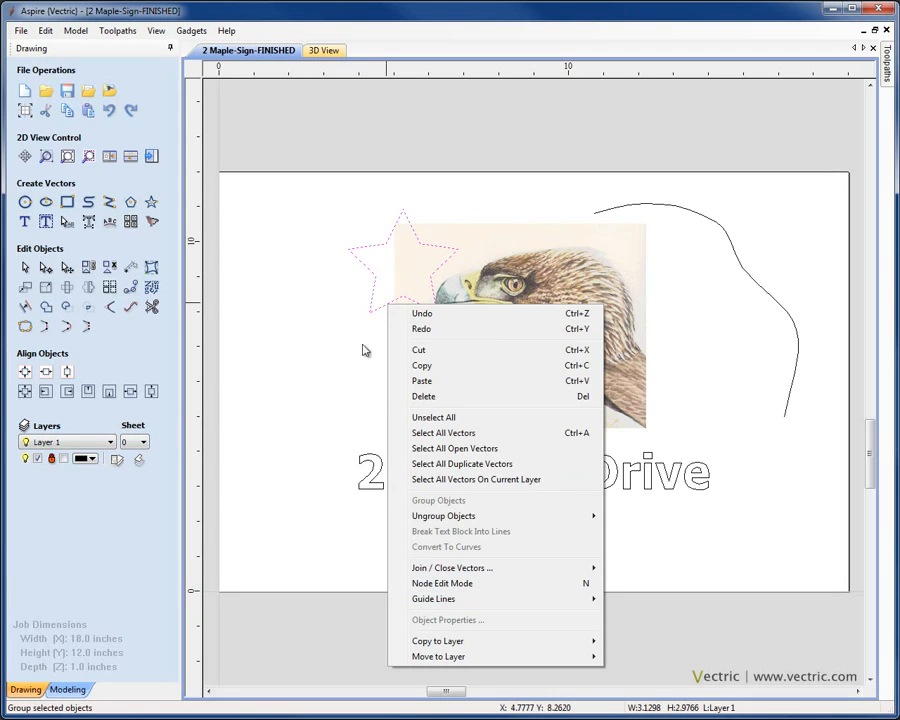
pyautogui.click(361, 311)
# Step: Switch the star vector to node editing and examine the editing commands for one of its nodes and one of its spans
pyautogui.click(373, 313)
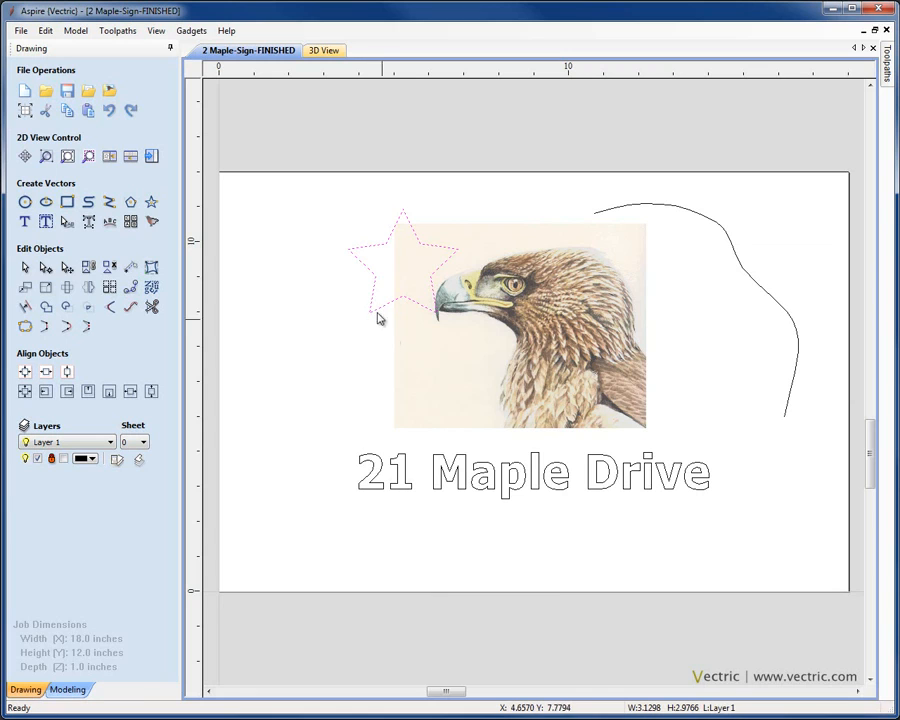
pyautogui.press('n')
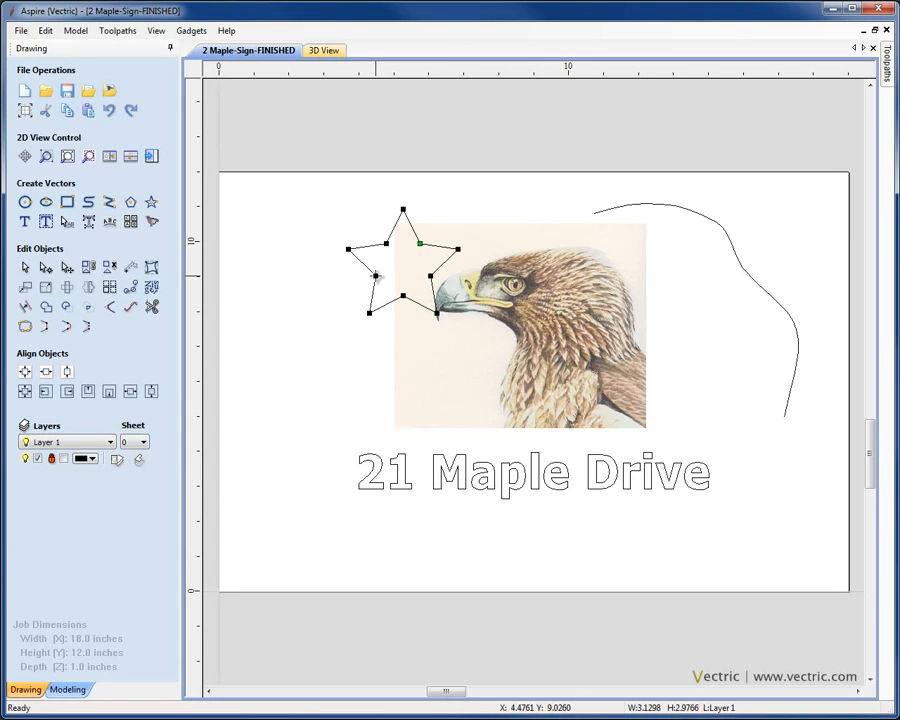
pyautogui.rightClick(376, 277)
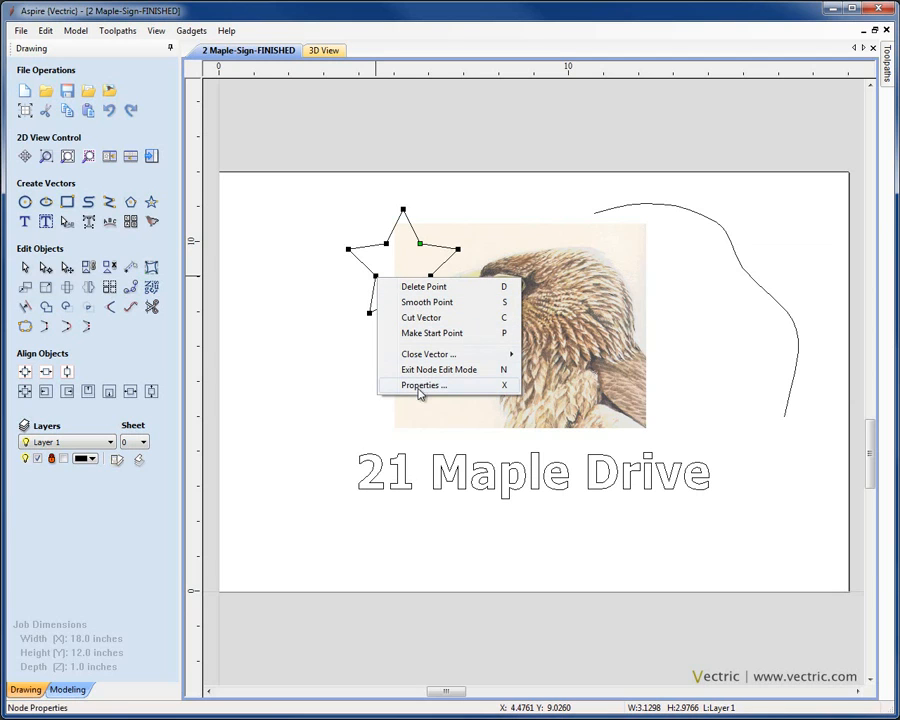
pyautogui.click(353, 301)
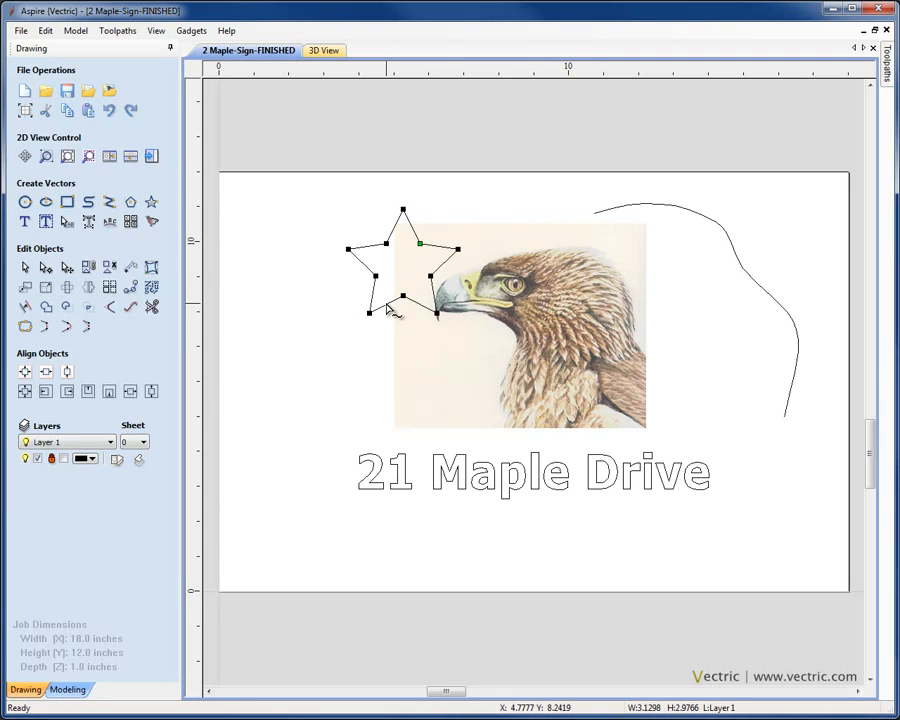
pyautogui.rightClick(388, 308)
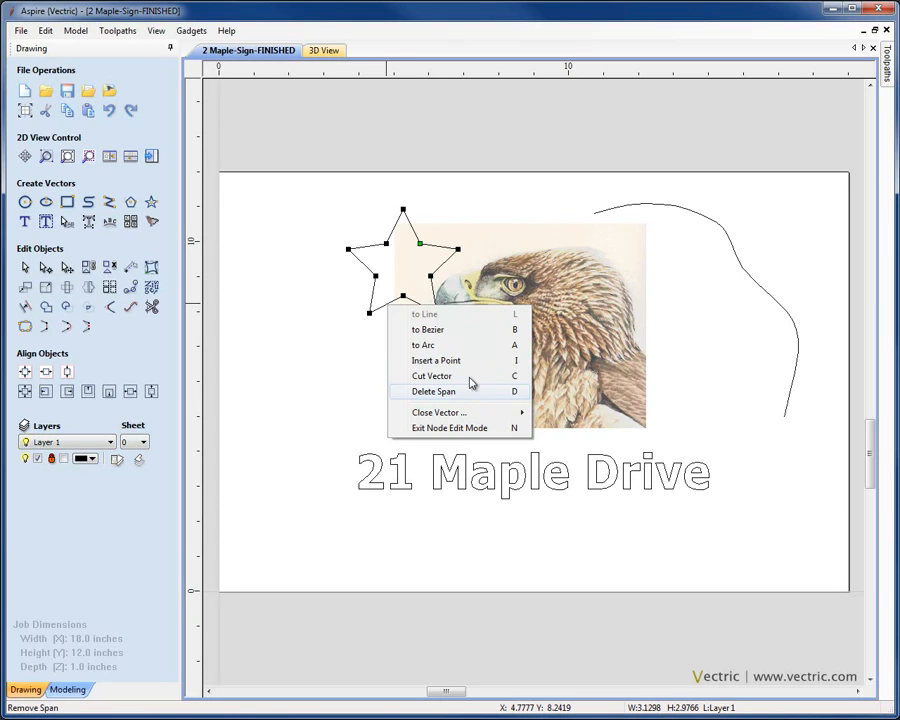
pyautogui.click(377, 318)
pyautogui.click(380, 314)
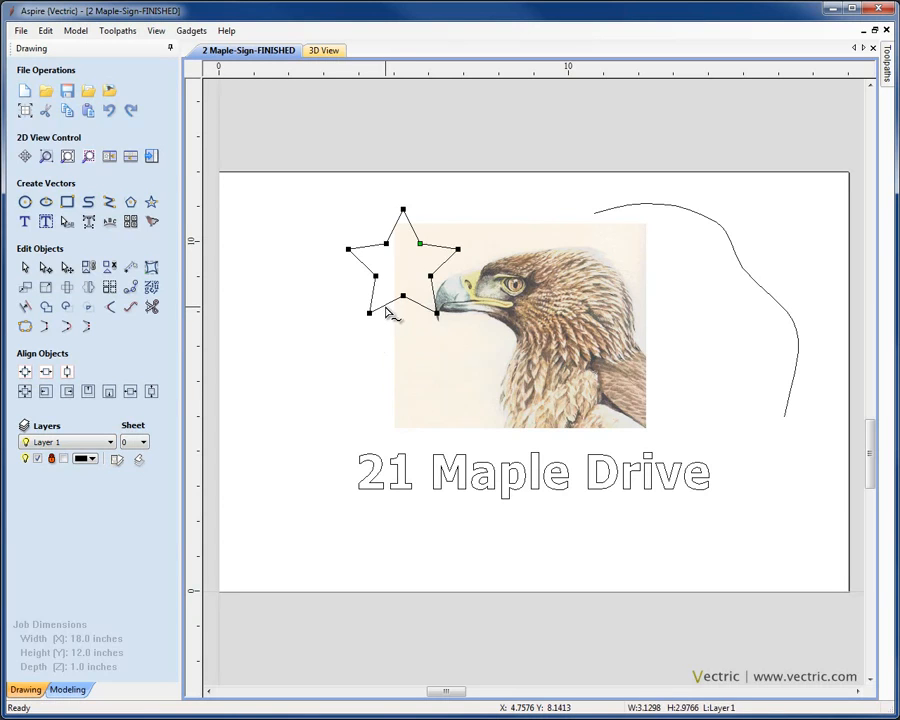
# Step: Delete the star span joining its lower-left tip to the bottom inner corner, and show the whole job
pyautogui.scroll(3, 382, 312)
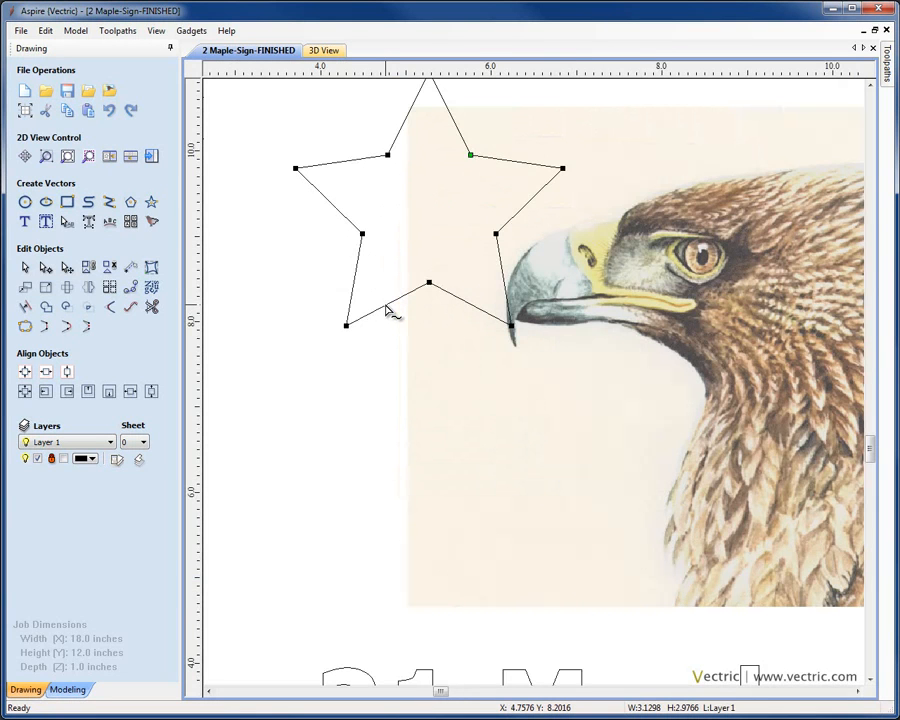
pyautogui.press('d')
pyautogui.click(387, 311)
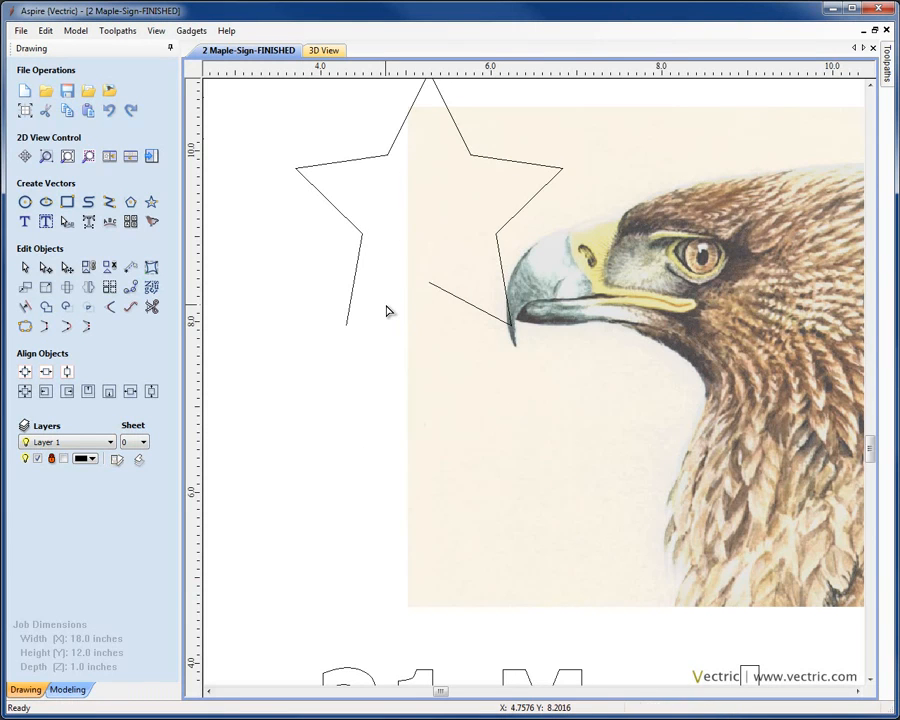
pyautogui.press('F3')
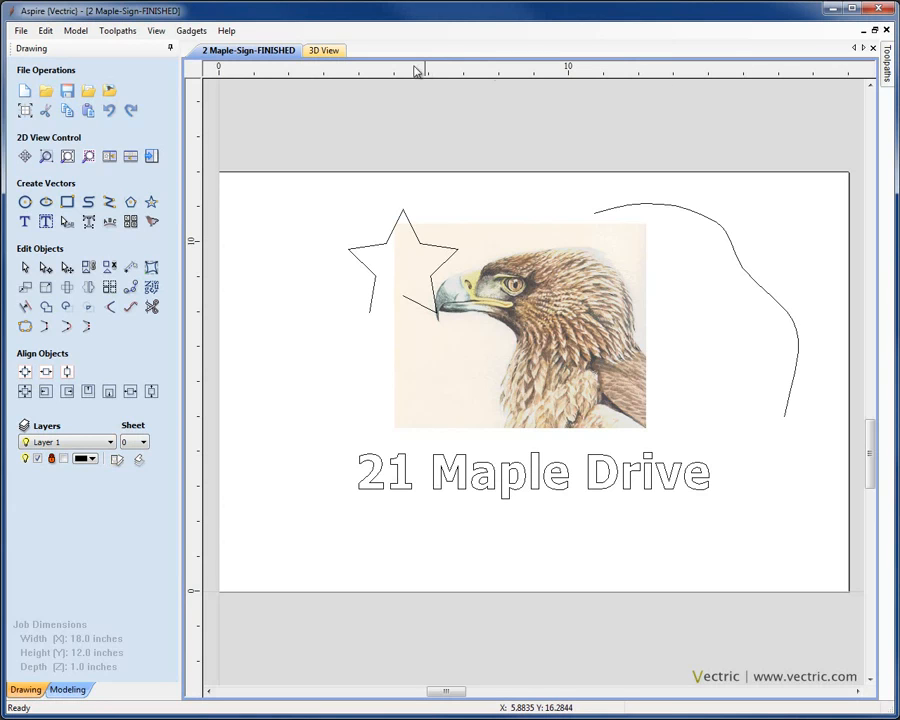
# Step: Add a horizontal guide line at 1.5 inches below the 21 Maple Drive text and inspect its guide properties
pyautogui.moveTo(455, 77)
pyautogui.mouseDown()
pyautogui.moveTo(440, 315)
pyautogui.moveTo(454, 547)
pyautogui.mouseUp()
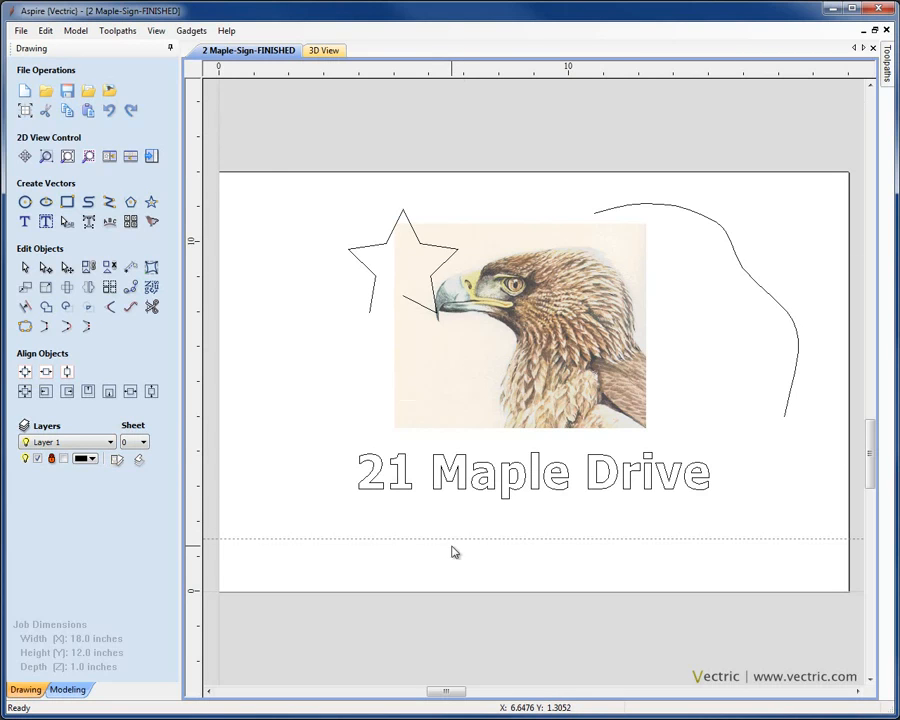
pyautogui.doubleClick(383, 539)
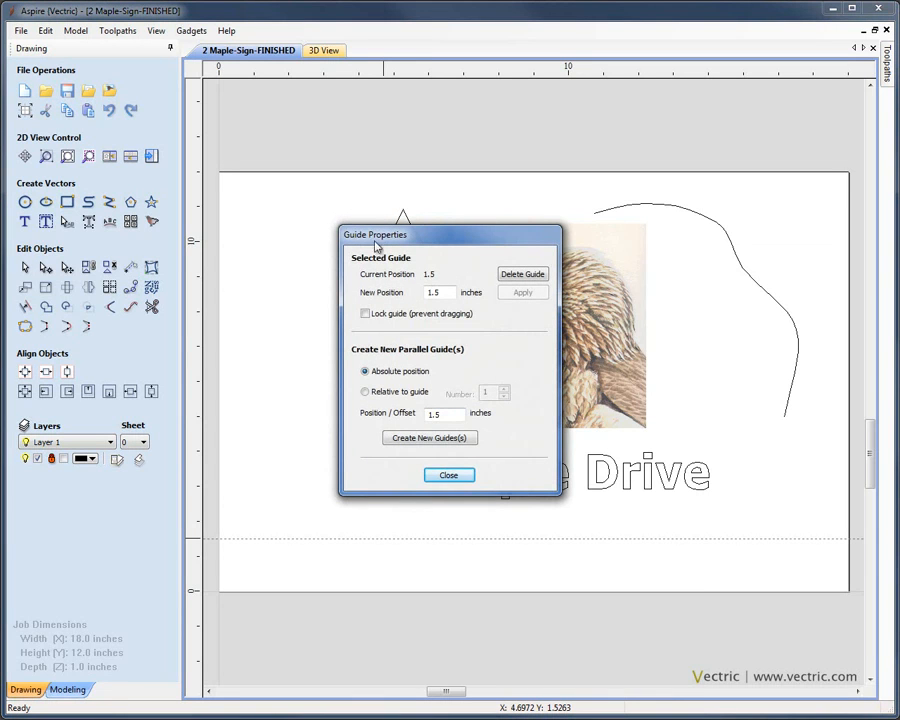
pyautogui.click(449, 476)
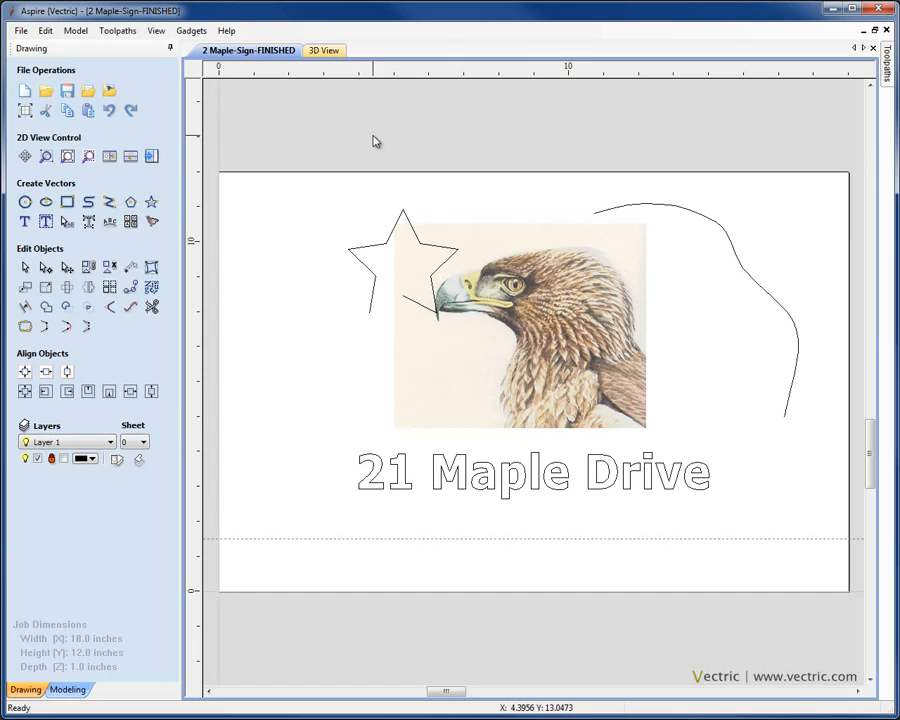
# Step: Enable Snap to Grid in the snap settings
pyautogui.click(45, 30)
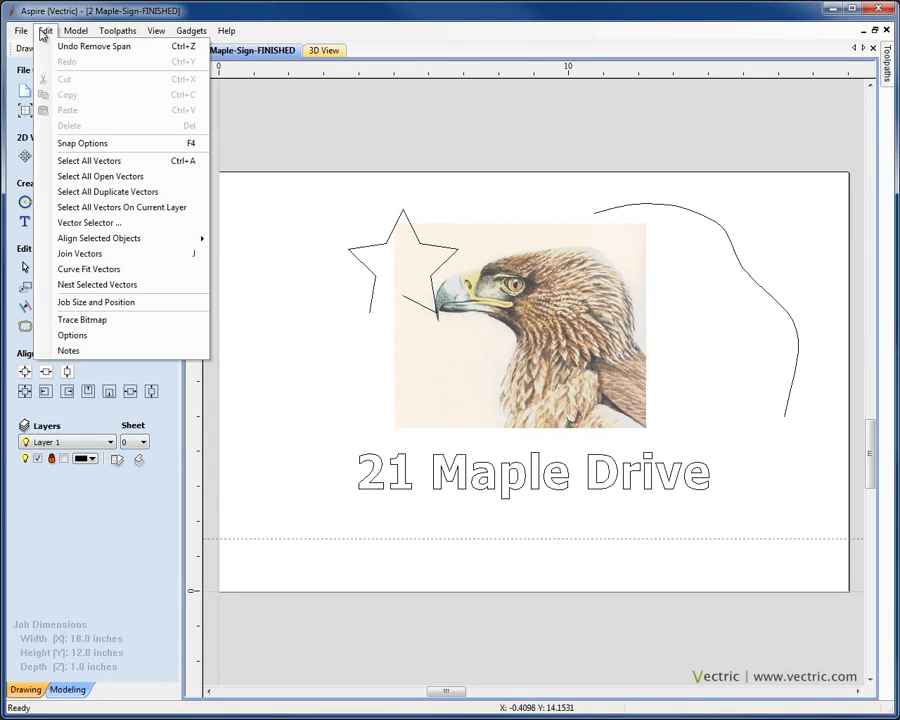
pyautogui.click(78, 145)
pyautogui.click(385, 362)
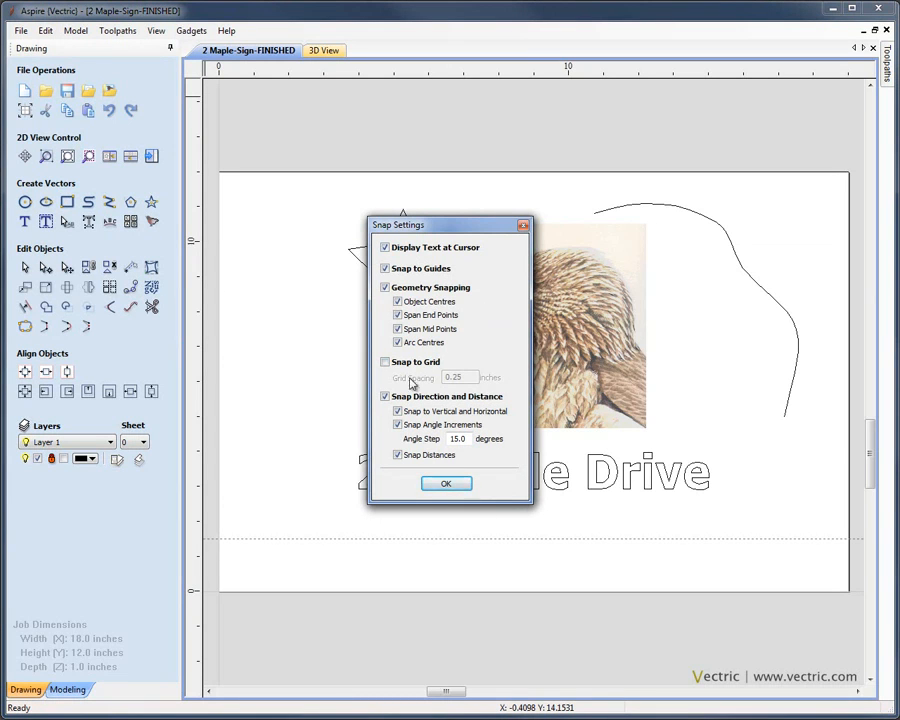
pyautogui.click(385, 362)
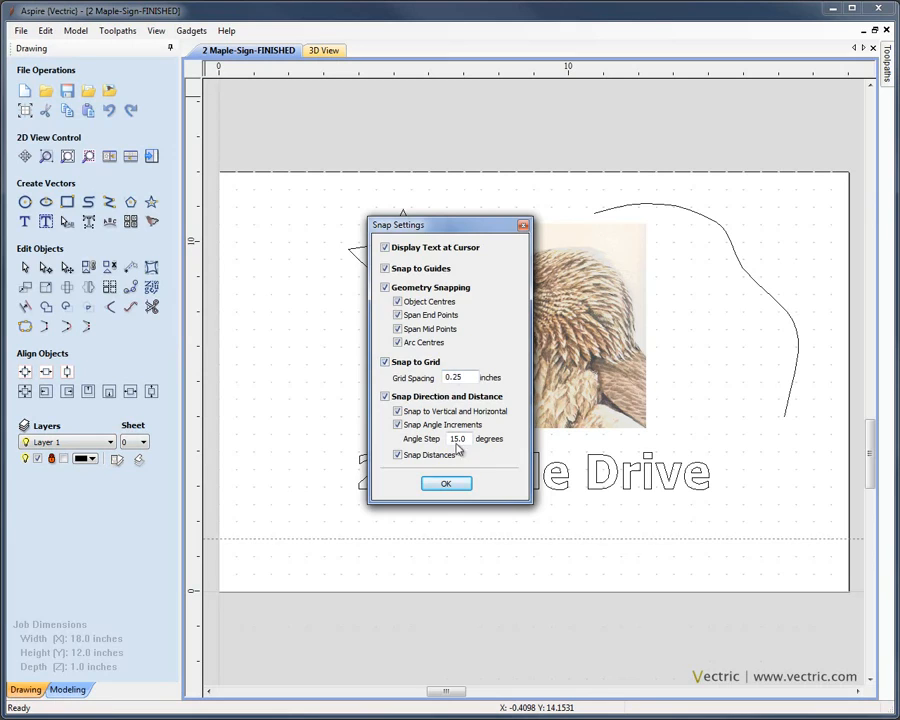
pyautogui.click(448, 485)
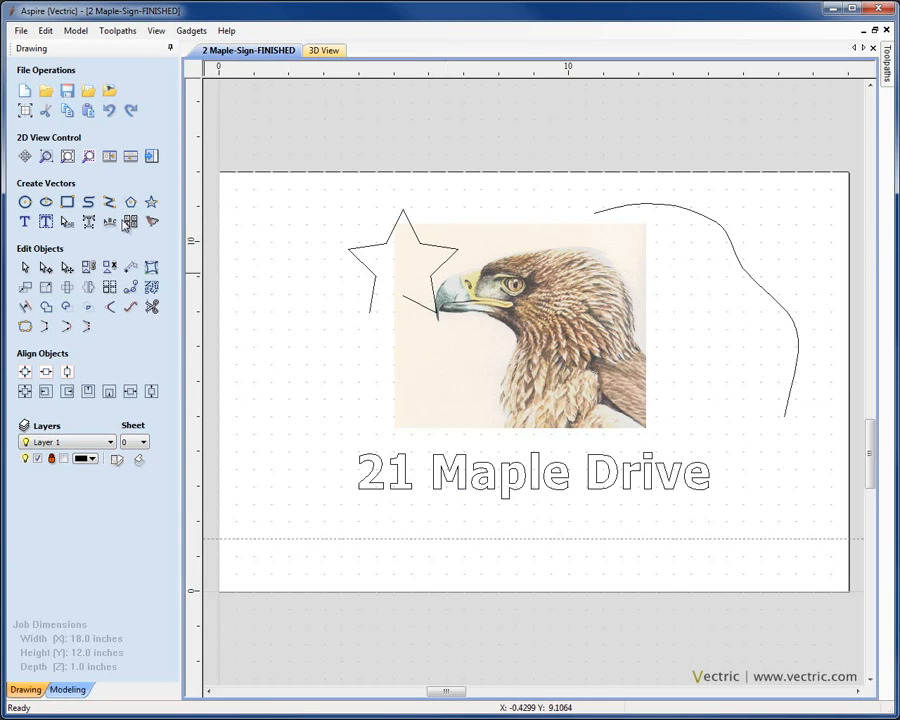
# Step: Draw a closed polyline triangle 2 inches wide and 2 inches high, starting at X 2.0, Y 5.5, and select it
pyautogui.click(109, 201)
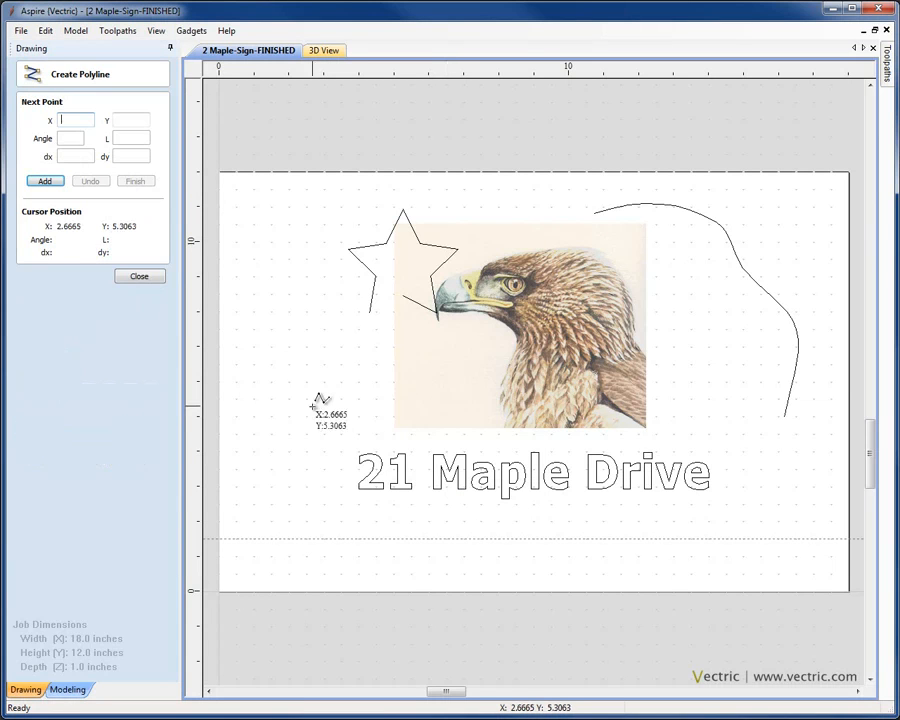
pyautogui.click(289, 398)
pyautogui.click(325, 328)
pyautogui.click(359, 398)
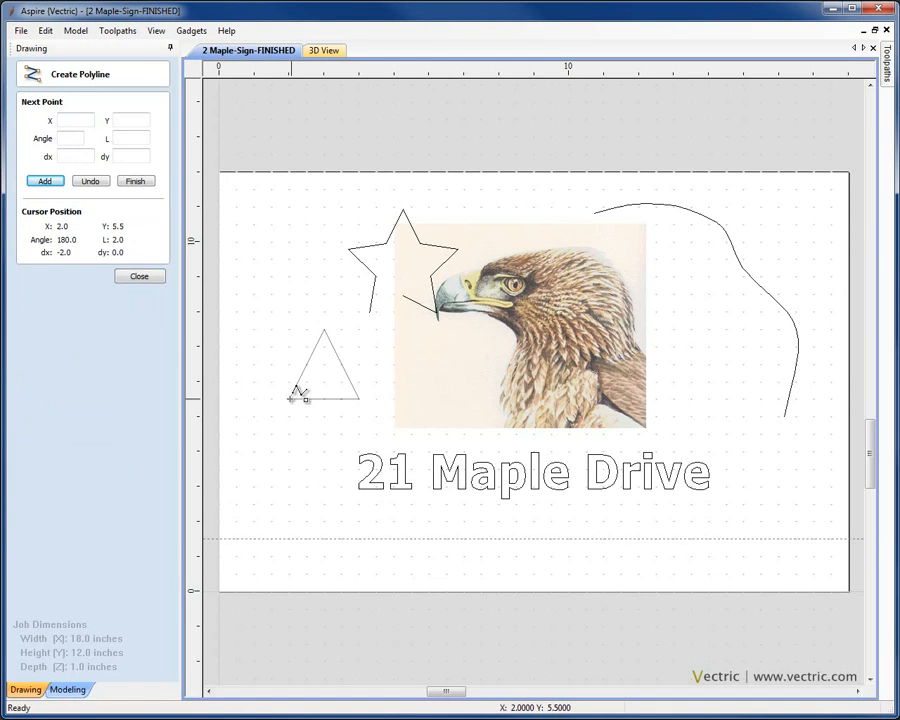
pyautogui.click(290, 398)
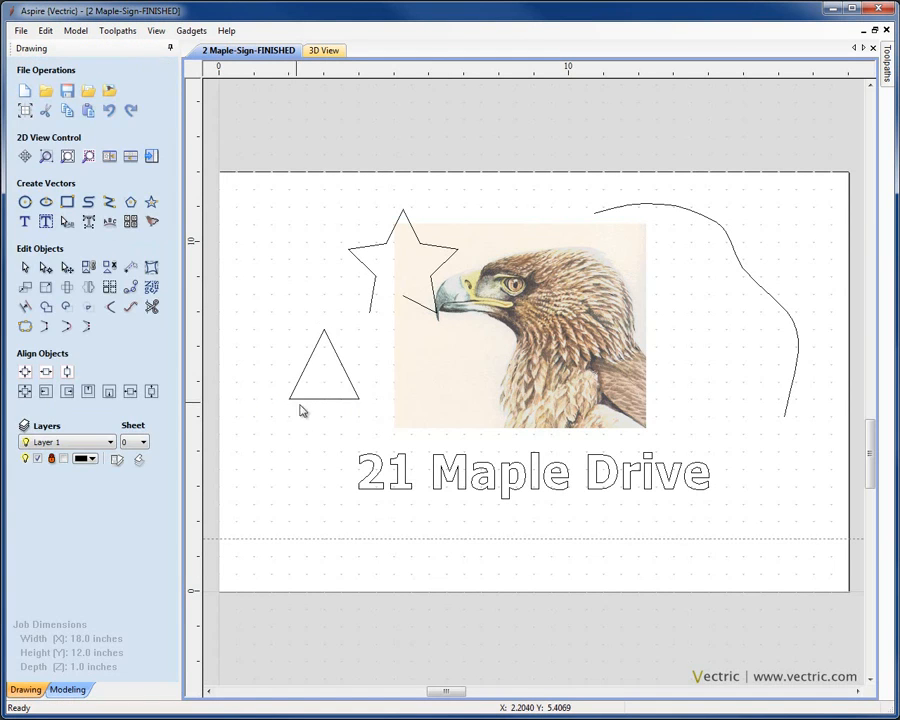
pyautogui.click(361, 503)
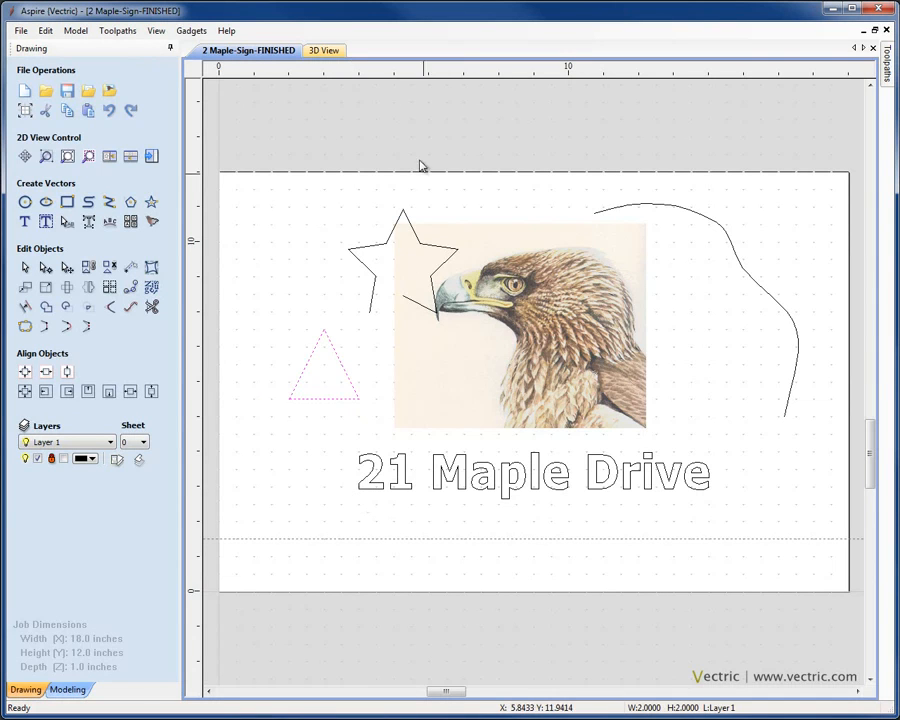